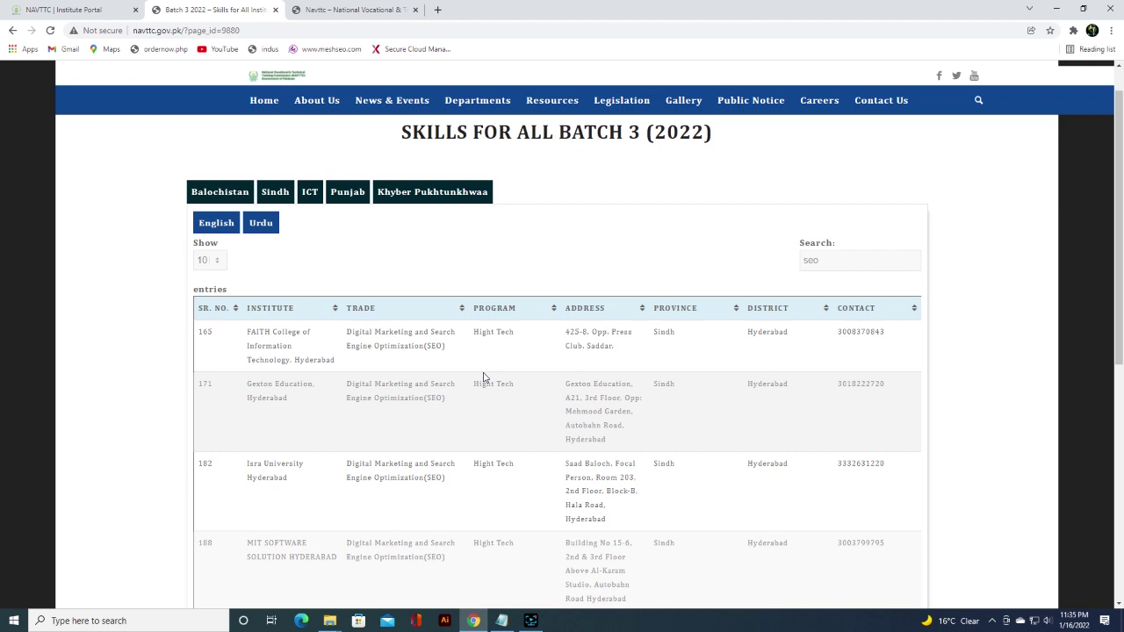
- On the NAVTTC home page, dismiss the Batch 3 popup and open the Hunarmand Program's Apply Online link in a new tab
{"action": "left_click", "coordinate": [329, 12]}
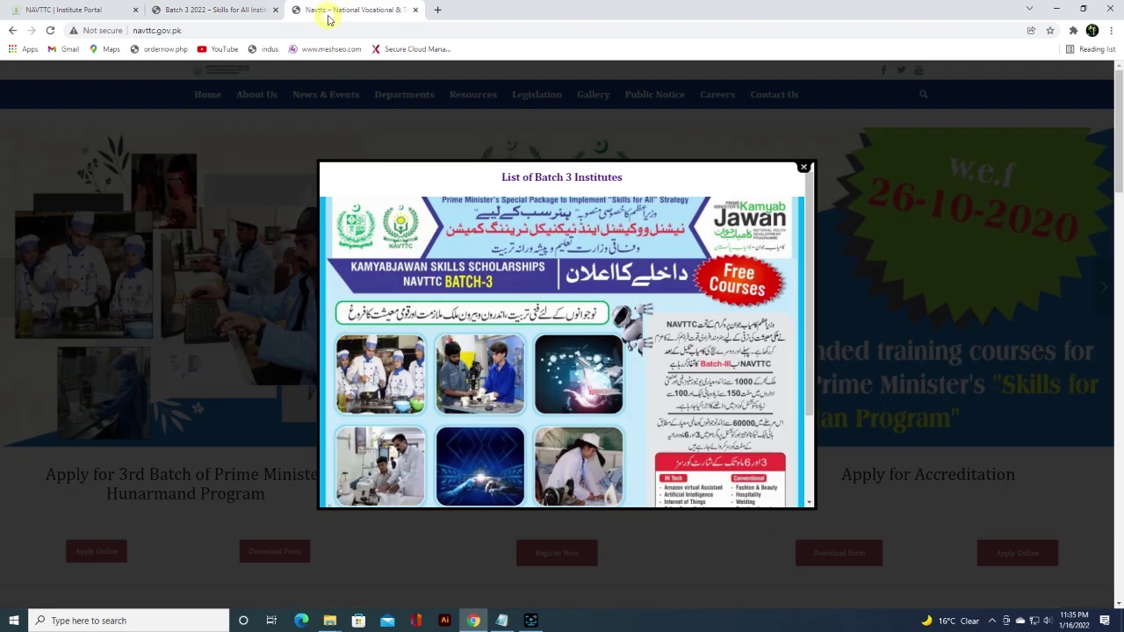
{"action": "left_click", "coordinate": [803, 170]}
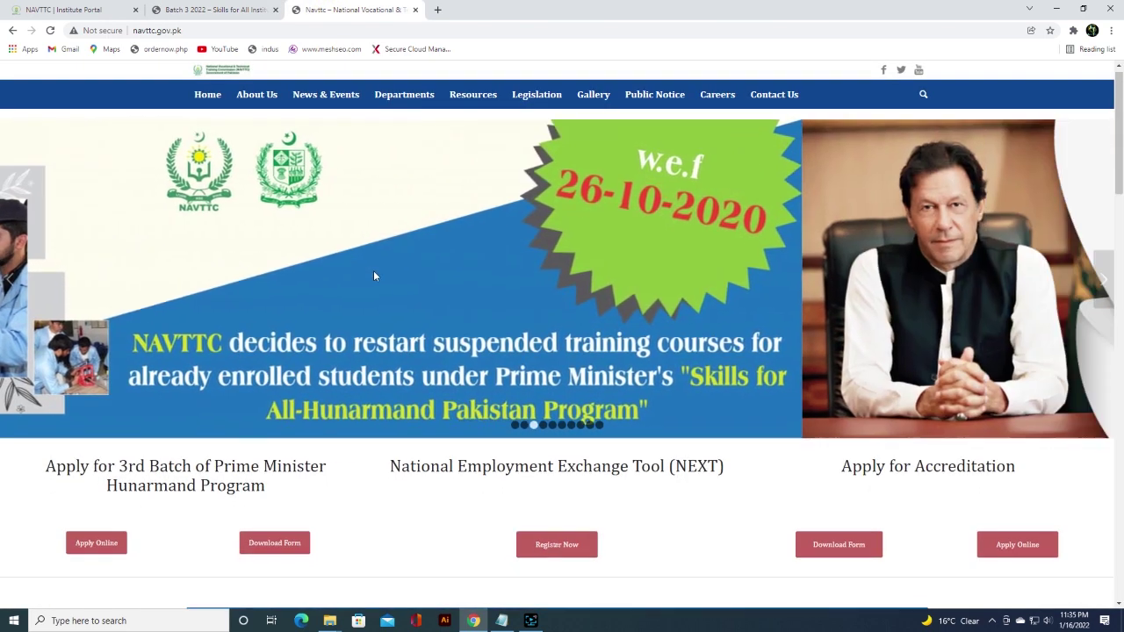
{"action": "scroll", "coordinate": [376, 273], "scroll_direction": "down", "scroll_amount": 2}
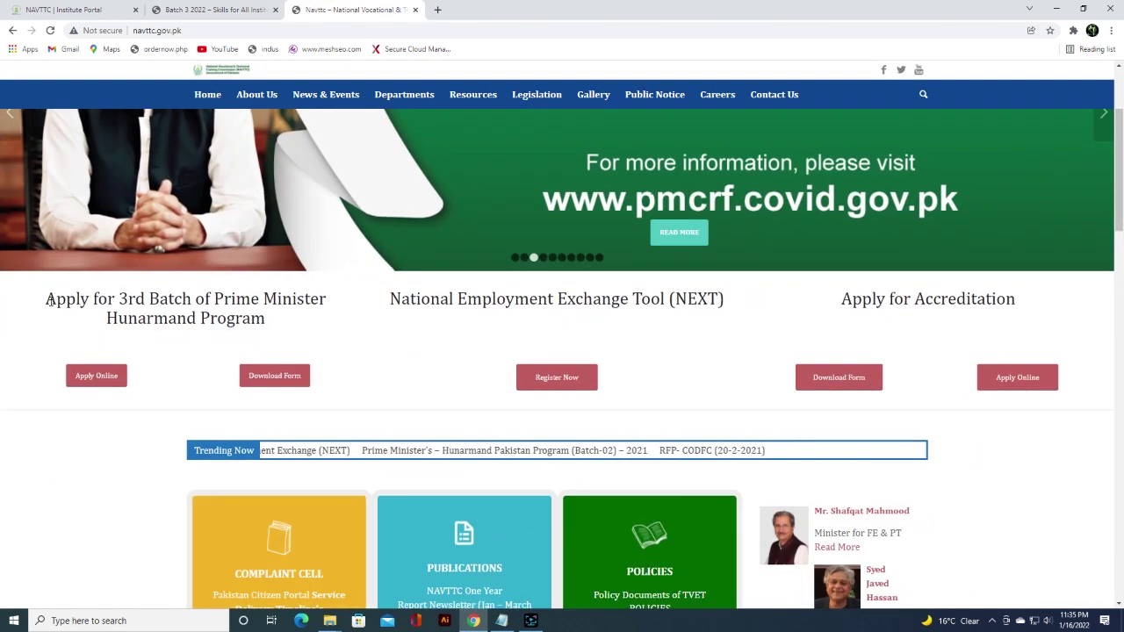
{"action": "left_click_drag", "start_coordinate": [44, 299], "coordinate": [268, 303]}
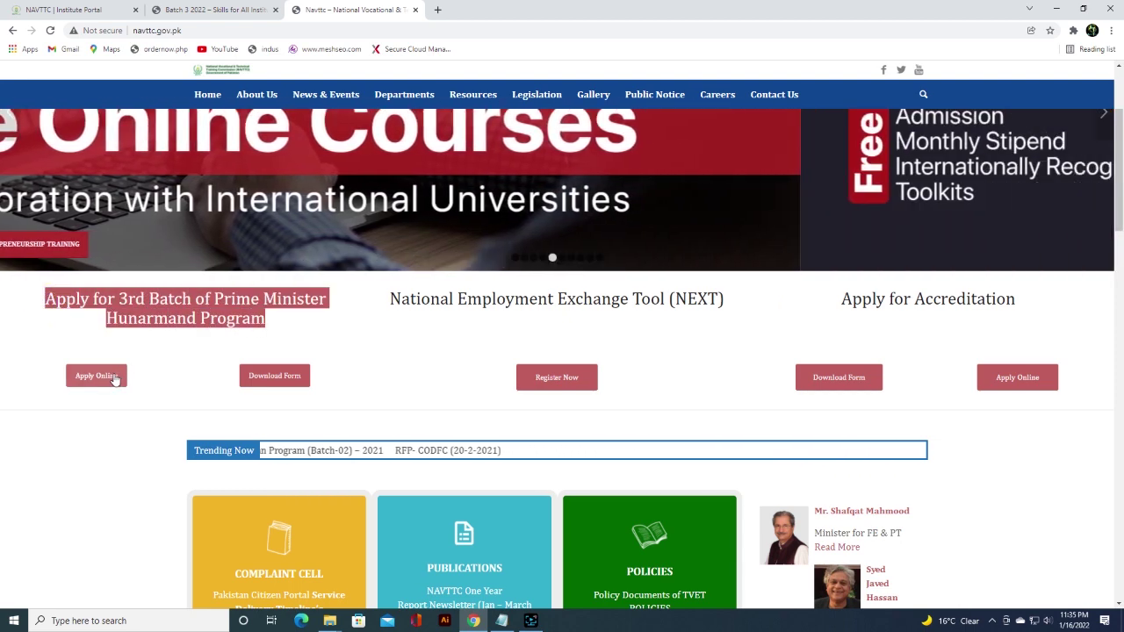
{"action": "right_click", "coordinate": [104, 381]}
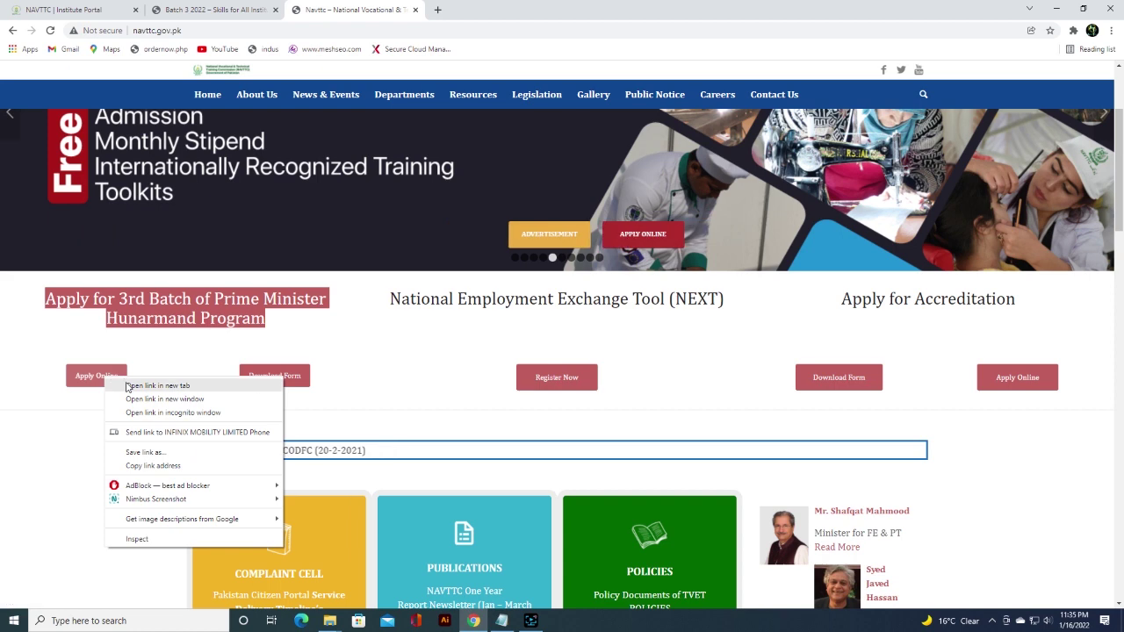
{"action": "left_click", "coordinate": [126, 384]}
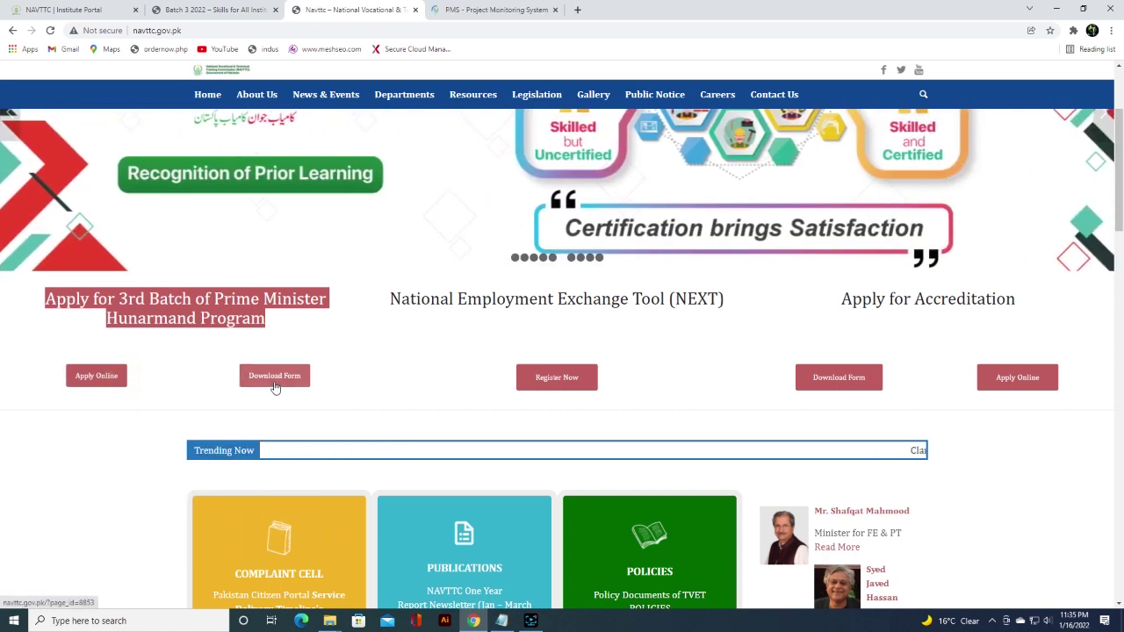
- Open the Hunarmand Program's Download Form link in a new tab and look over both newly opened pages
{"action": "right_click", "coordinate": [275, 383]}
{"action": "left_click", "coordinate": [297, 393]}
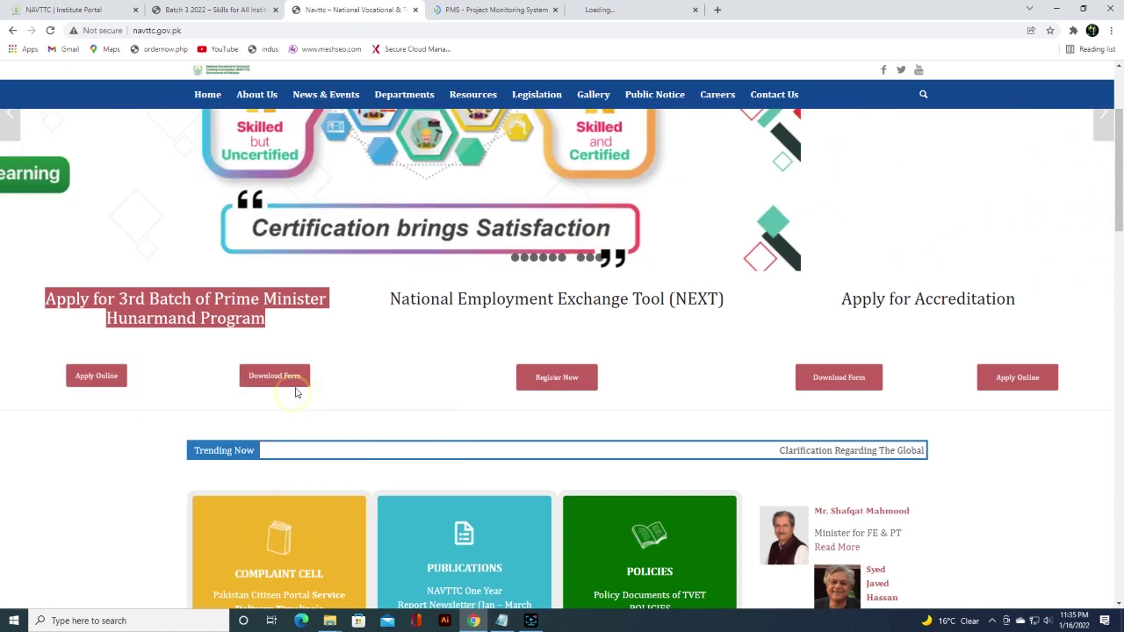
{"action": "left_click", "coordinate": [493, 9]}
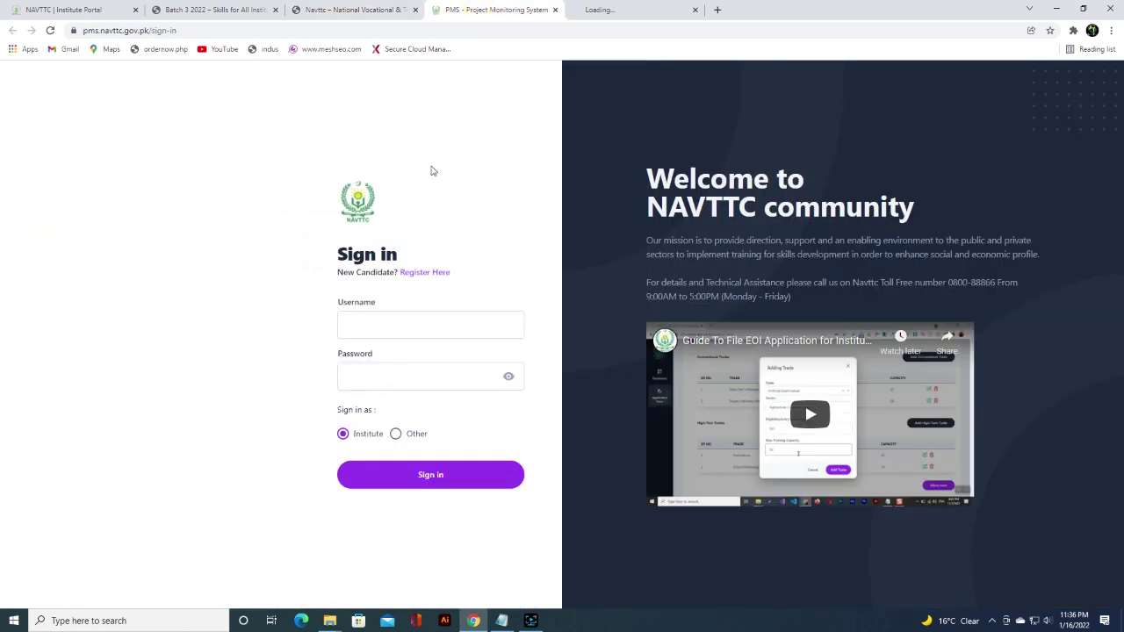
{"action": "left_click", "coordinate": [599, 10]}
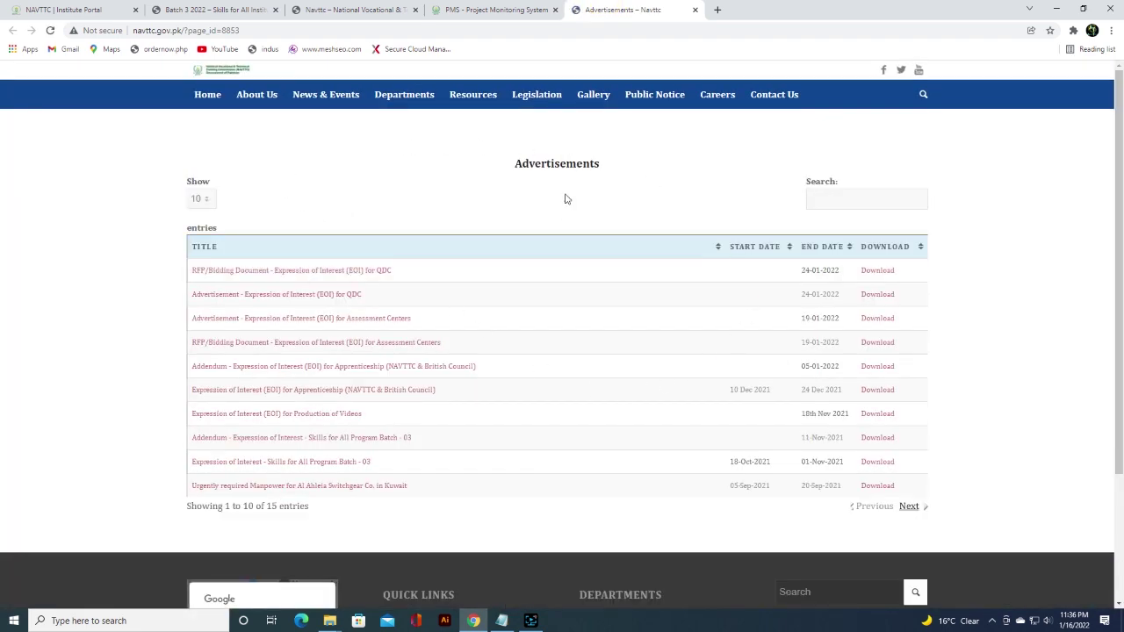
{"action": "left_click", "coordinate": [356, 7]}
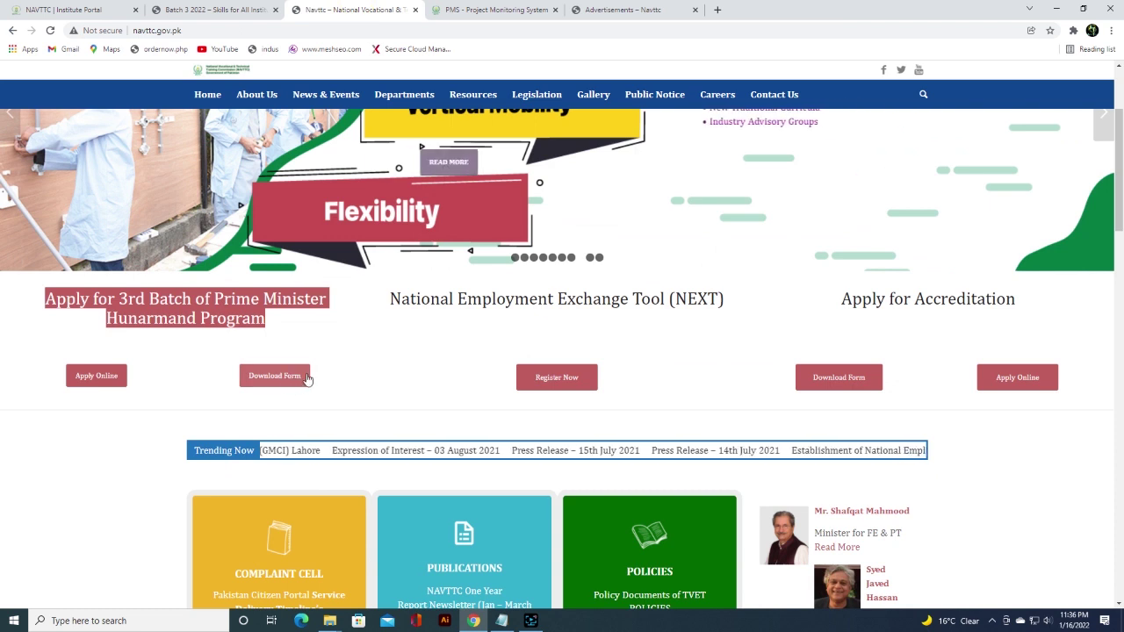
- Open the new candidate registration form from the Project Monitoring System sign-in page and look through its sections
{"action": "left_click", "coordinate": [453, 9]}
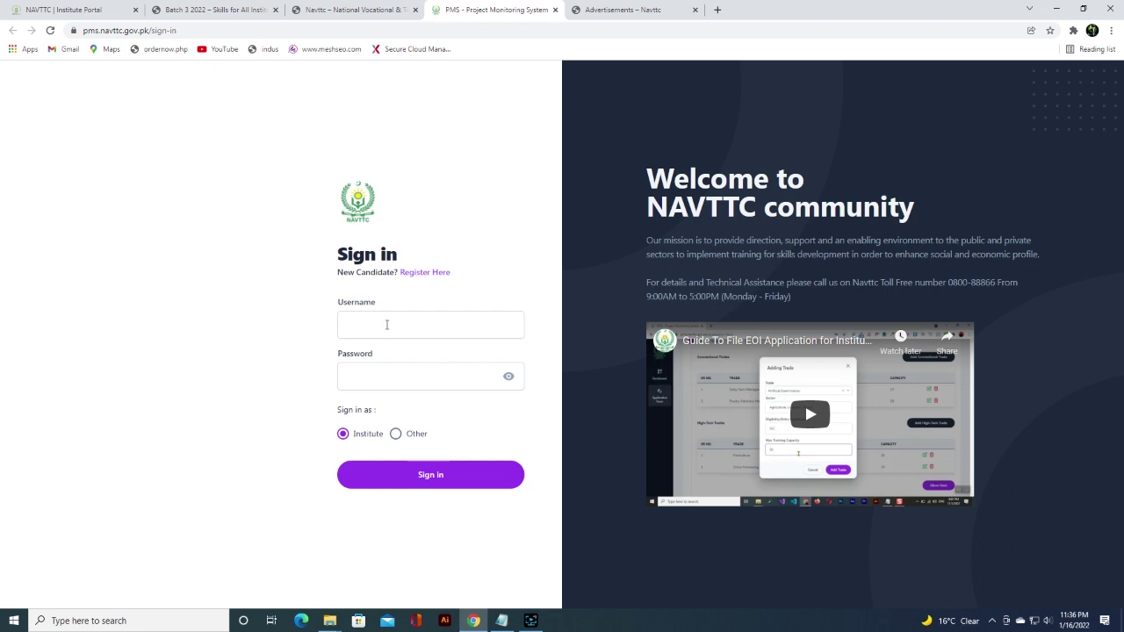
{"action": "left_click", "coordinate": [430, 277]}
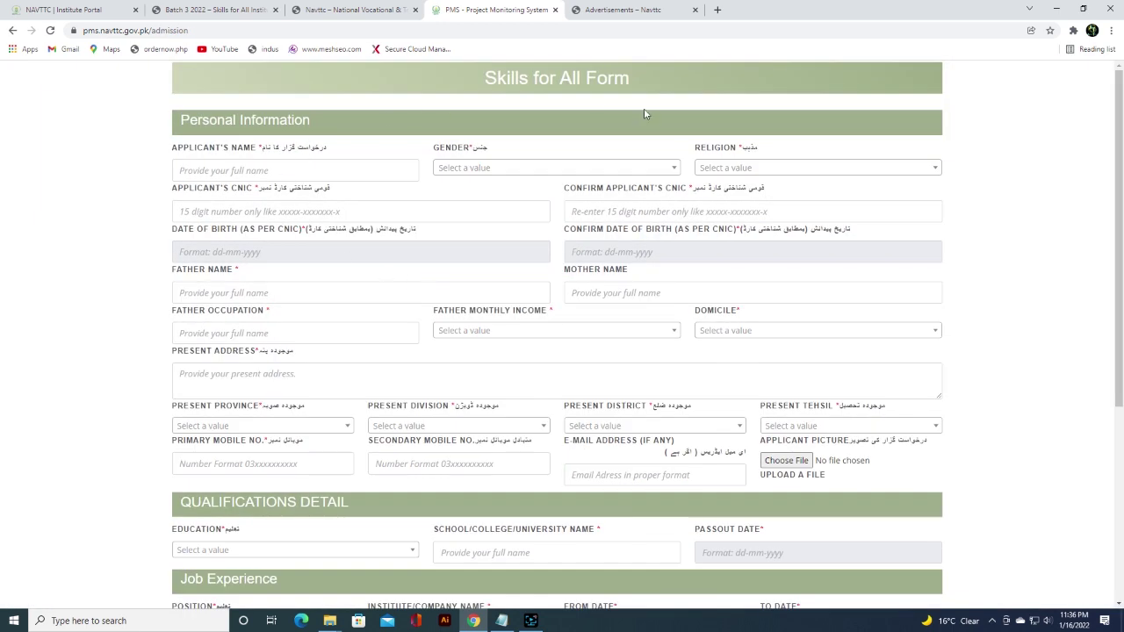
{"action": "scroll", "coordinate": [635, 488], "scroll_direction": "down", "scroll_amount": 4}
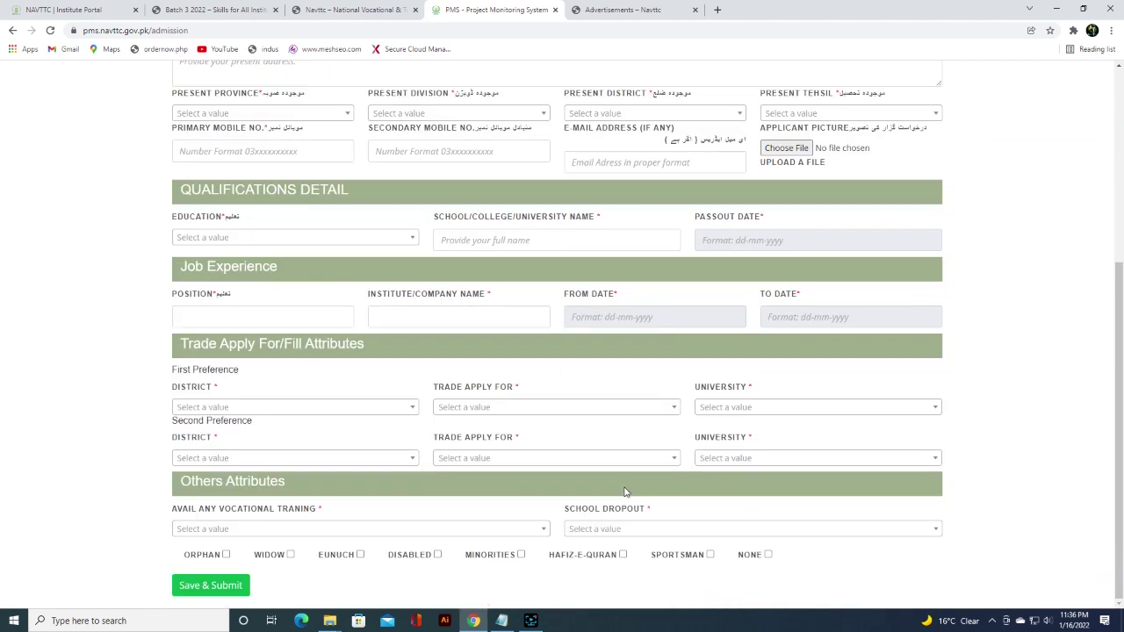
{"action": "scroll", "coordinate": [625, 474], "scroll_direction": "up", "scroll_amount": 4}
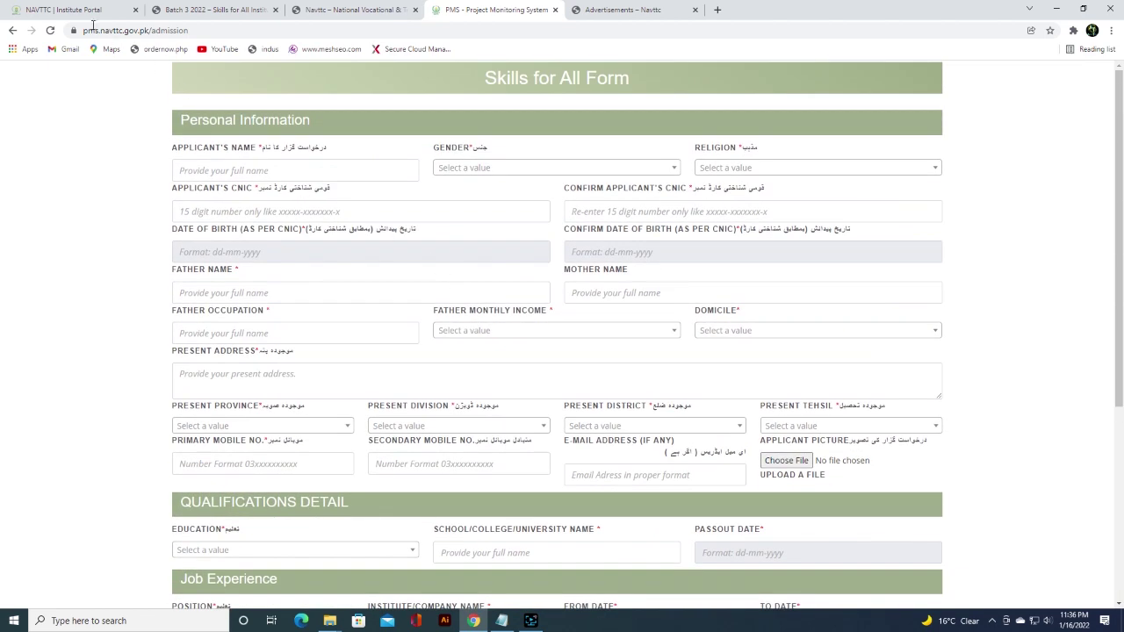
- Compare the institute portal's Candidate Application Form, down to its captcha and save area, with the Skills for All Form
{"action": "left_click", "coordinate": [88, 9]}
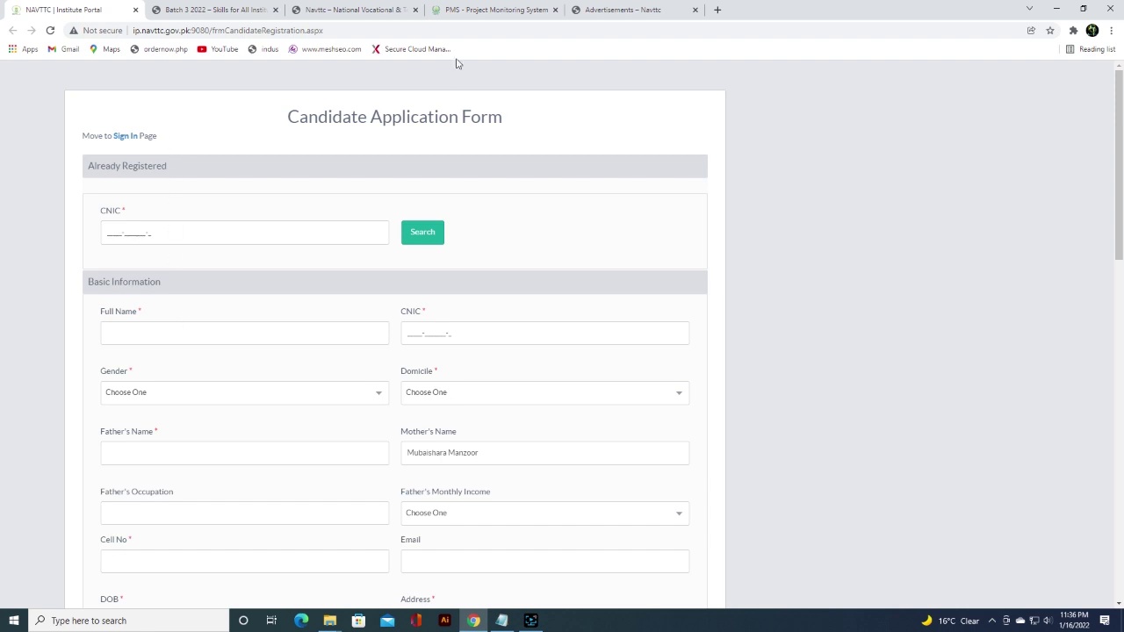
{"action": "left_click", "coordinate": [481, 10]}
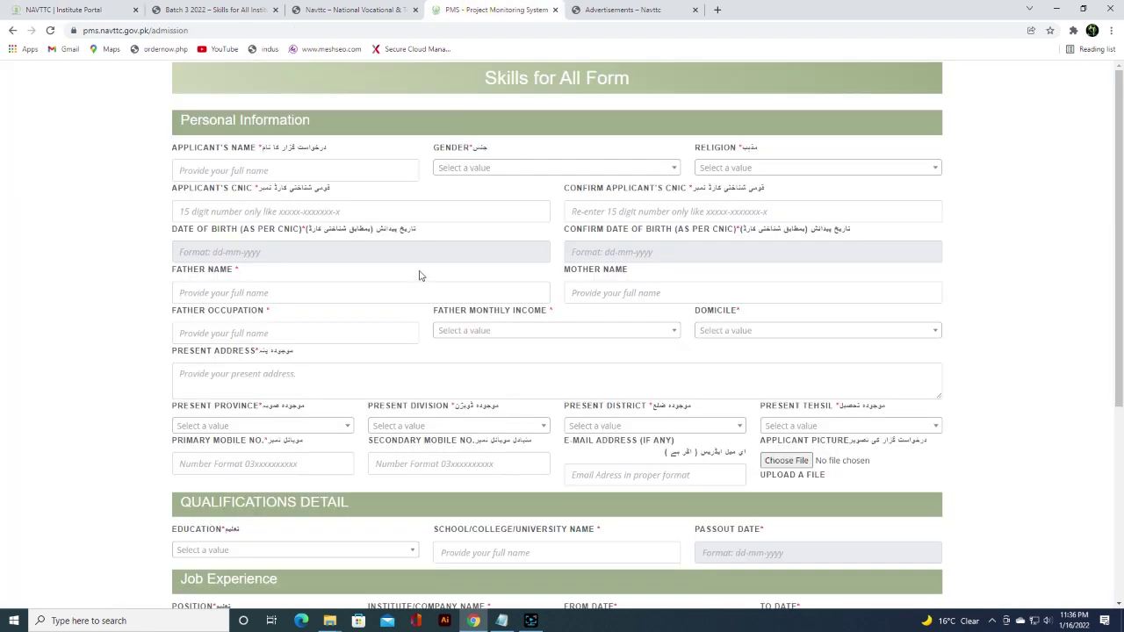
{"action": "left_click", "coordinate": [84, 9]}
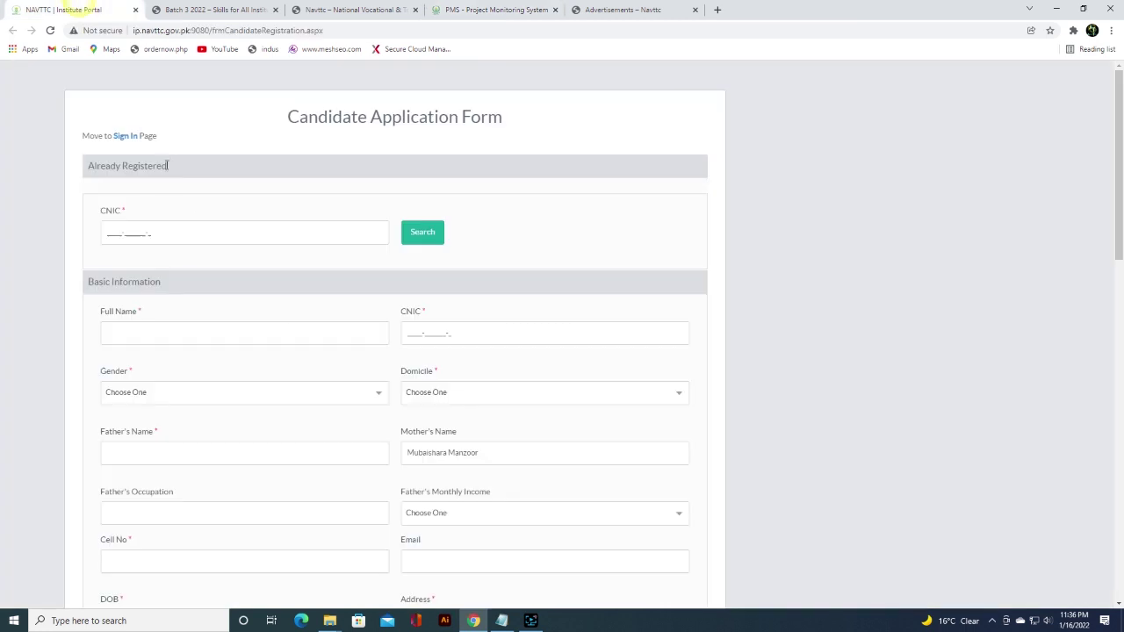
{"action": "scroll", "coordinate": [190, 220], "scroll_direction": "down", "scroll_amount": 10}
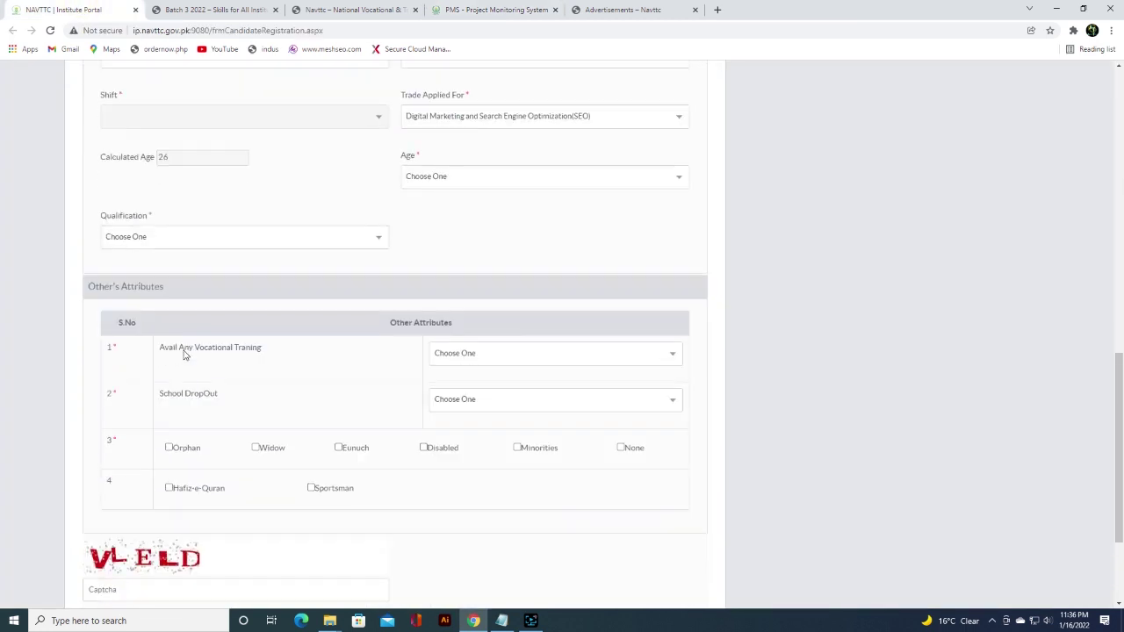
{"action": "scroll", "coordinate": [184, 354], "scroll_direction": "down", "scroll_amount": 2}
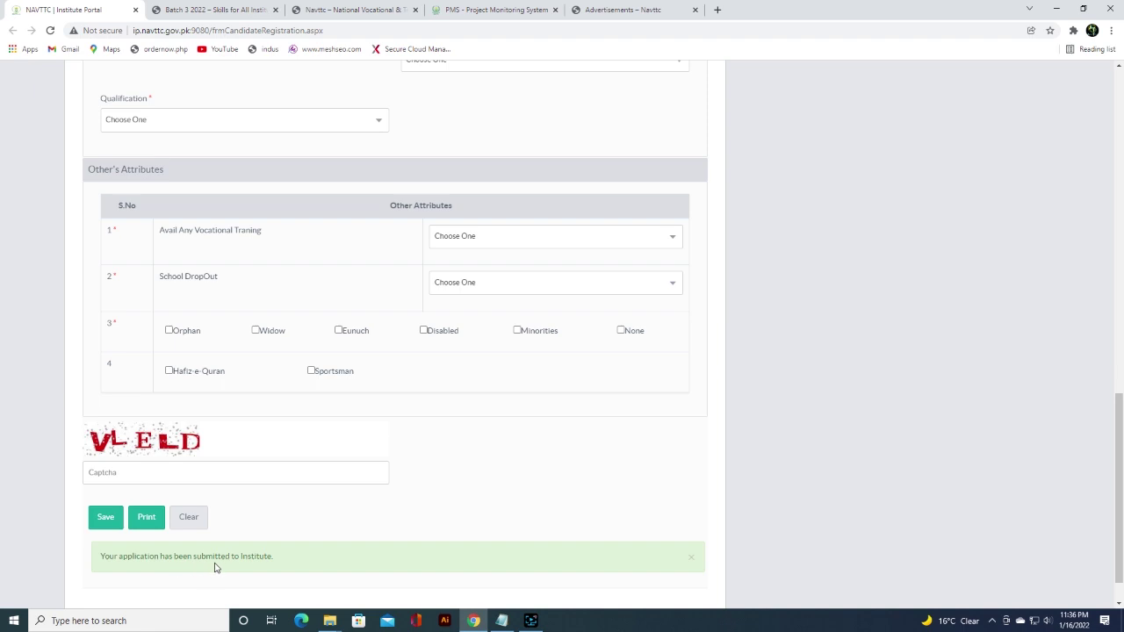
{"action": "left_click", "coordinate": [470, 9]}
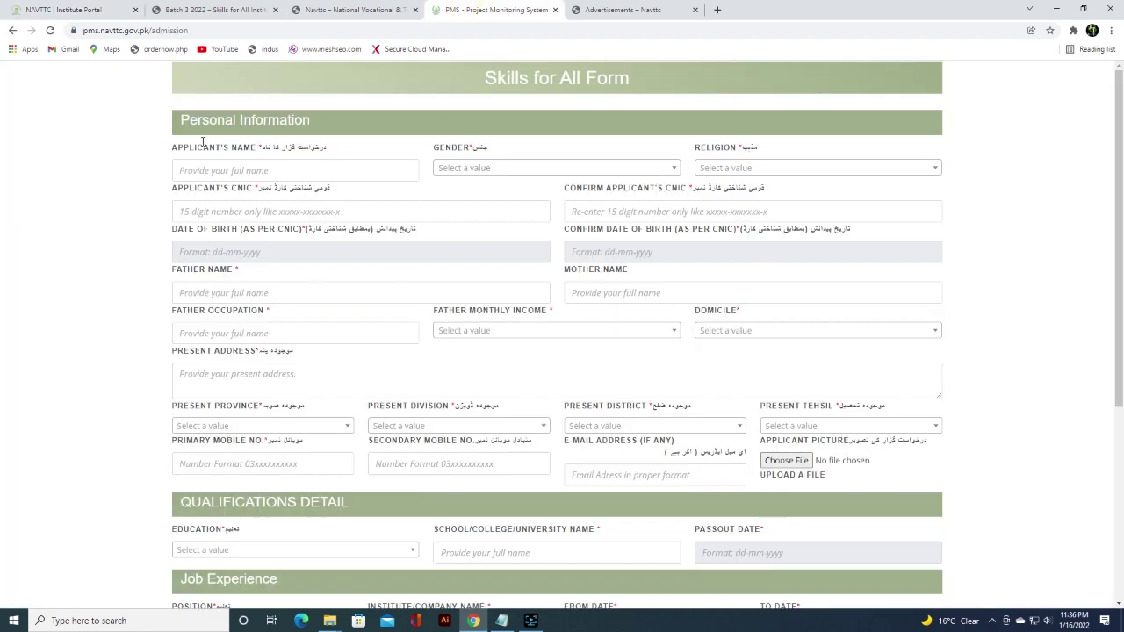
{"action": "left_click", "coordinate": [98, 9]}
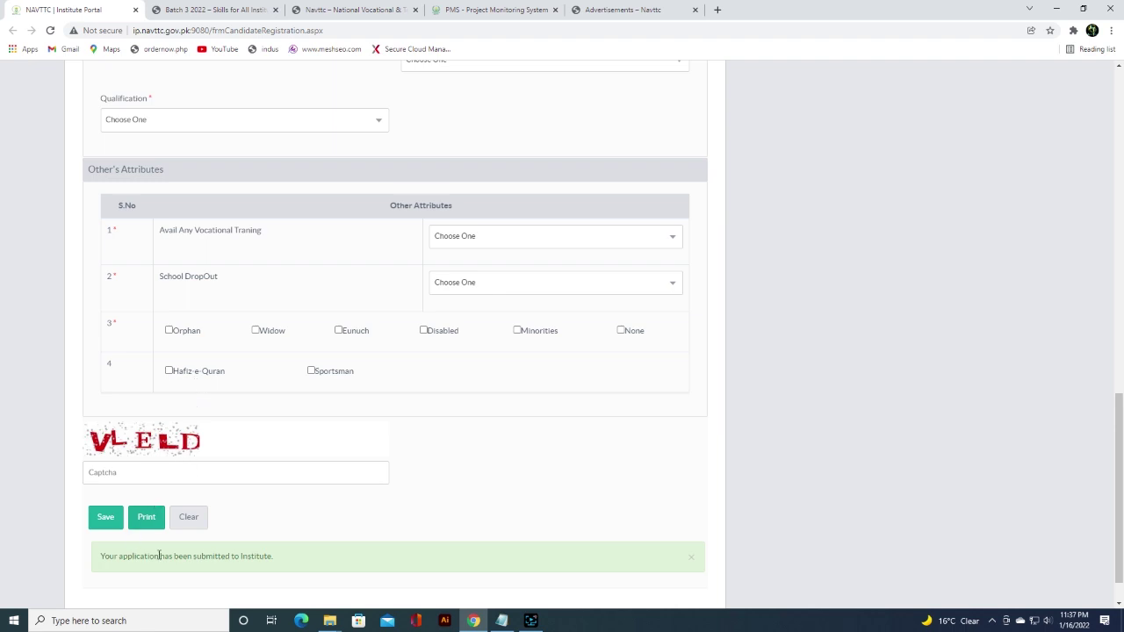
- Try to submit the blank Skills for All Form and check its fields again against the institute portal's form
{"action": "left_click", "coordinate": [492, 10]}
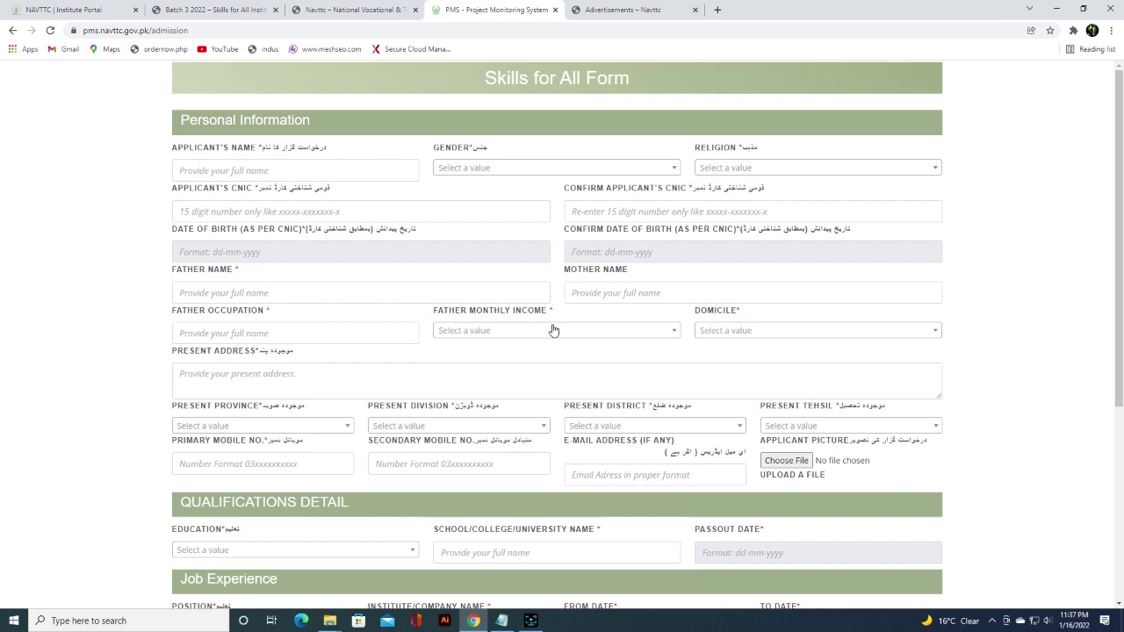
{"action": "scroll", "coordinate": [553, 330], "scroll_direction": "down", "scroll_amount": 4}
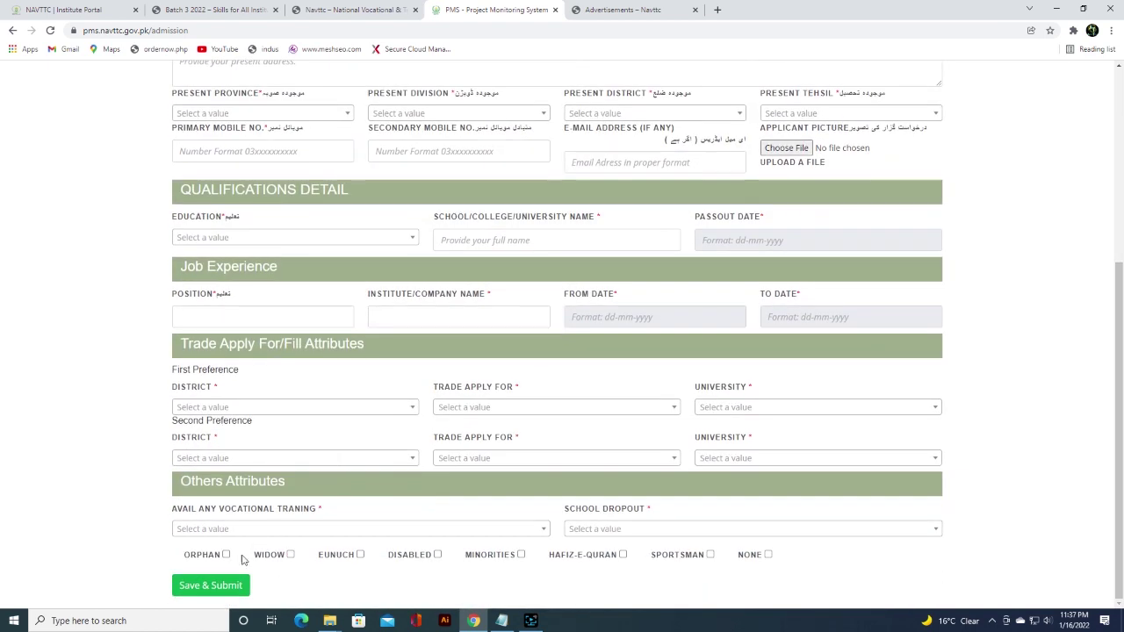
{"action": "left_click", "coordinate": [211, 585]}
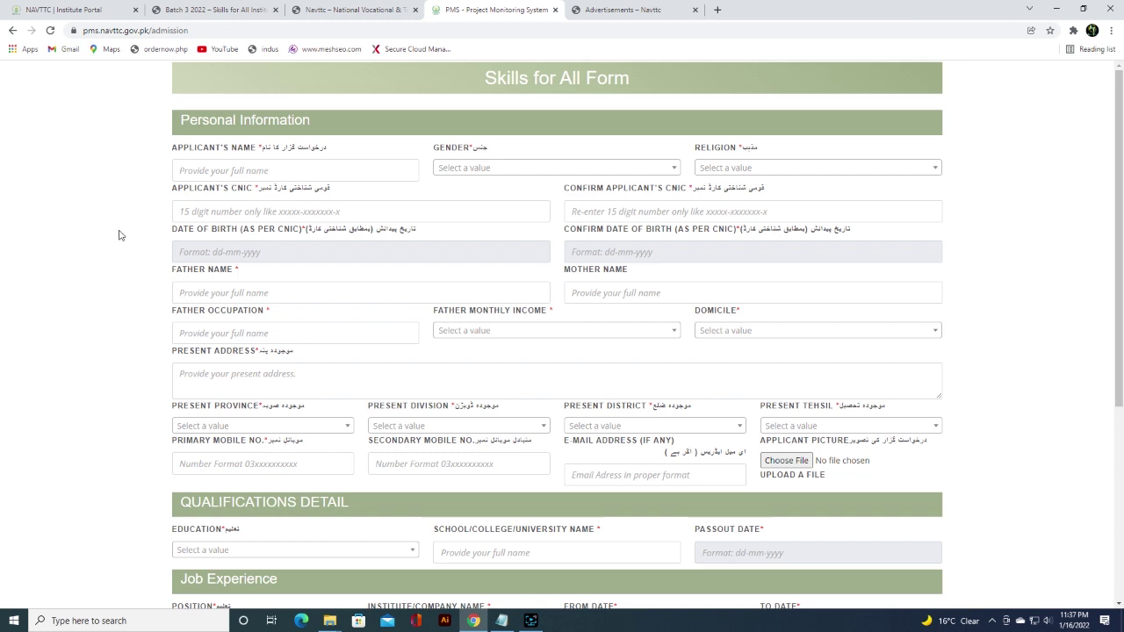
{"action": "left_click", "coordinate": [66, 10]}
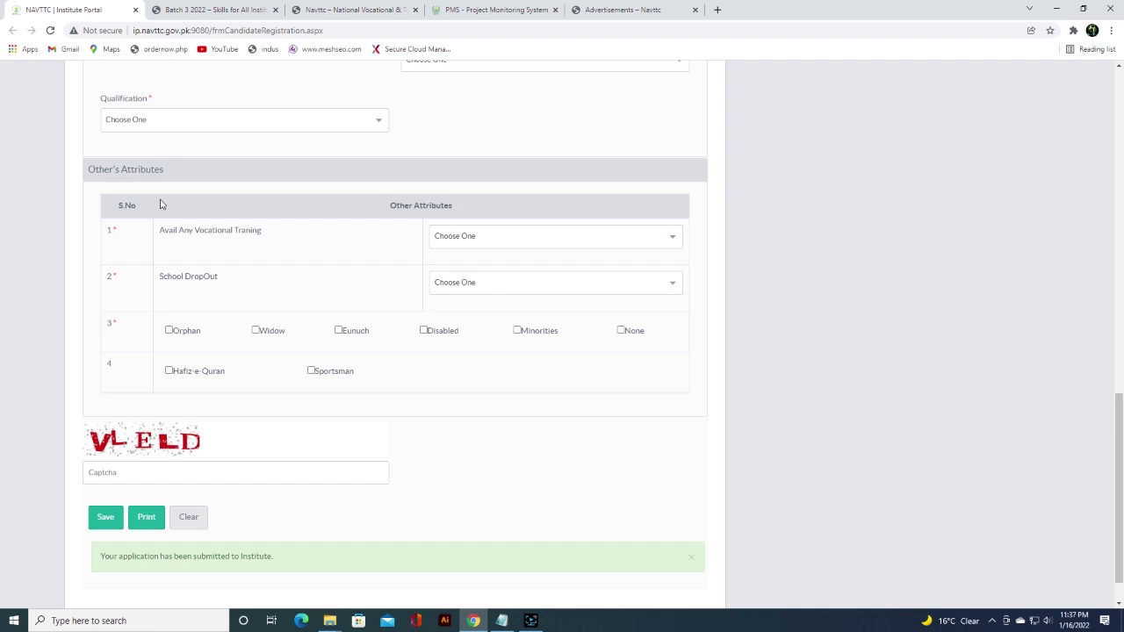
{"action": "left_click", "coordinate": [448, 12]}
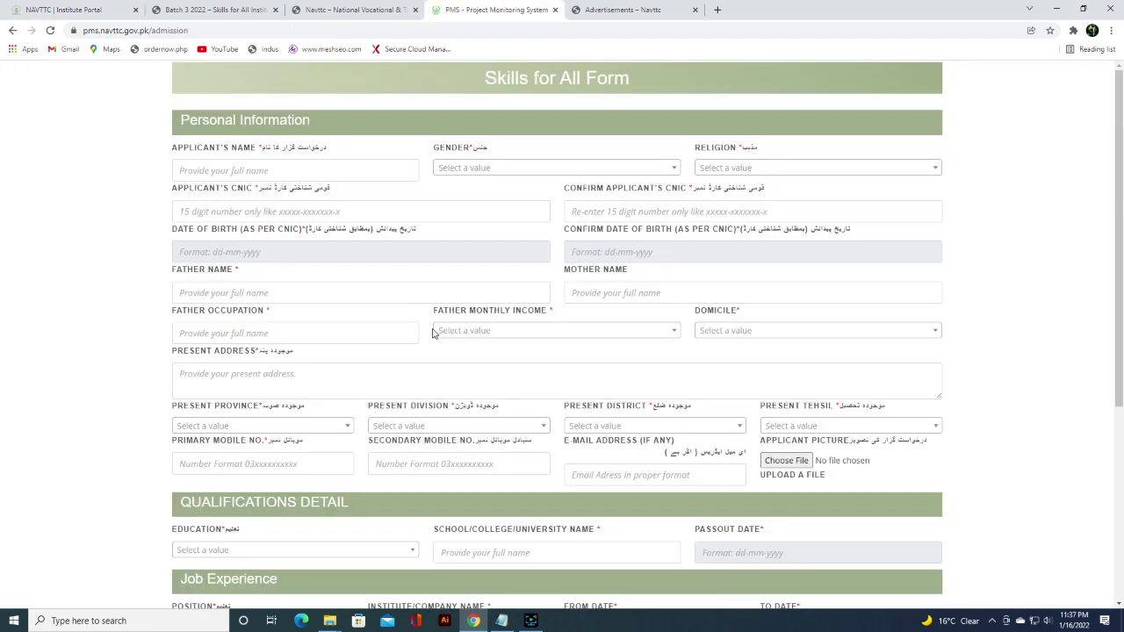
{"action": "scroll", "coordinate": [432, 332], "scroll_direction": "down", "scroll_amount": 2}
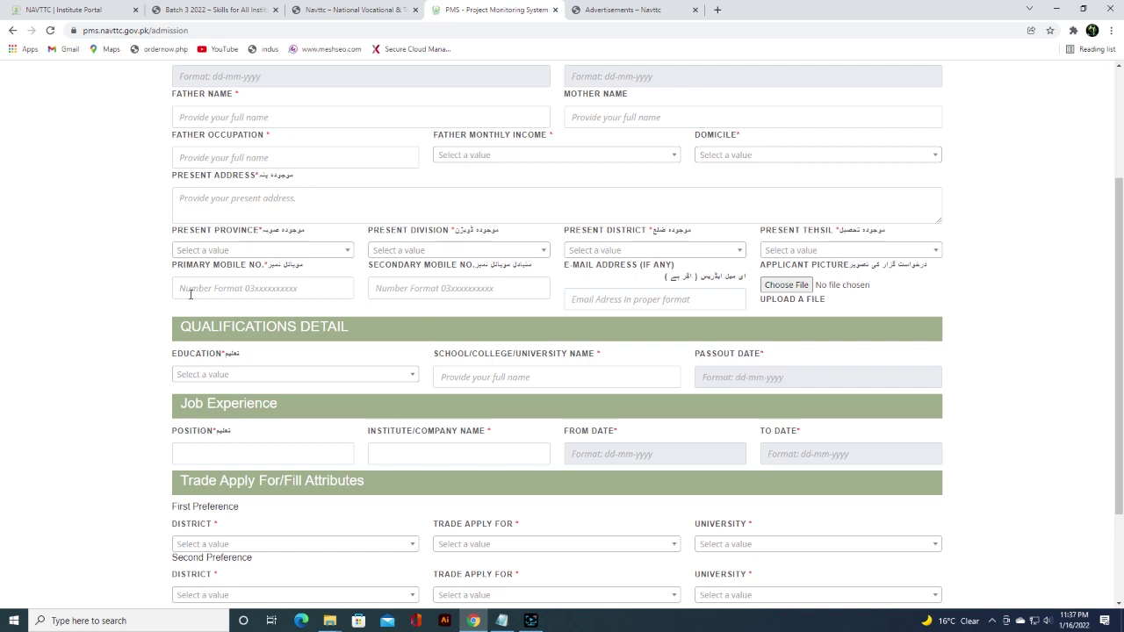
- Search for an existing registration on the Candidate Application Form using the applicant's CNIC number, and look over the form
{"action": "key", "text": "ctrl+1"}
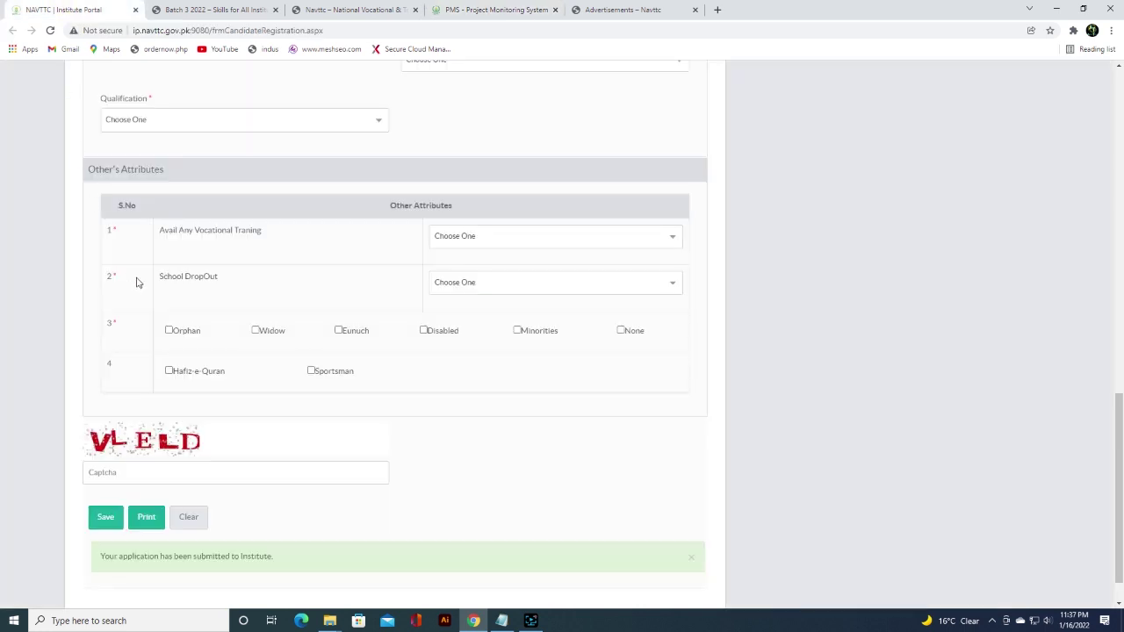
{"action": "scroll", "coordinate": [165, 309], "scroll_direction": "up", "scroll_amount": 1}
{"action": "scroll", "coordinate": [165, 309], "scroll_direction": "up", "scroll_amount": 10}
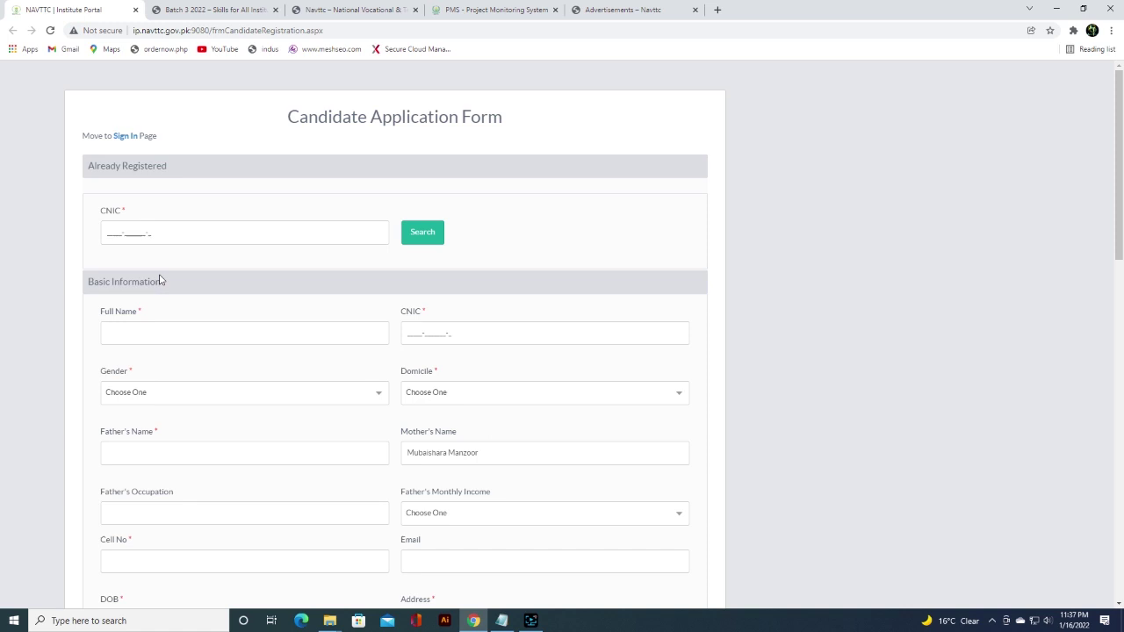
{"action": "left_click", "coordinate": [108, 232]}
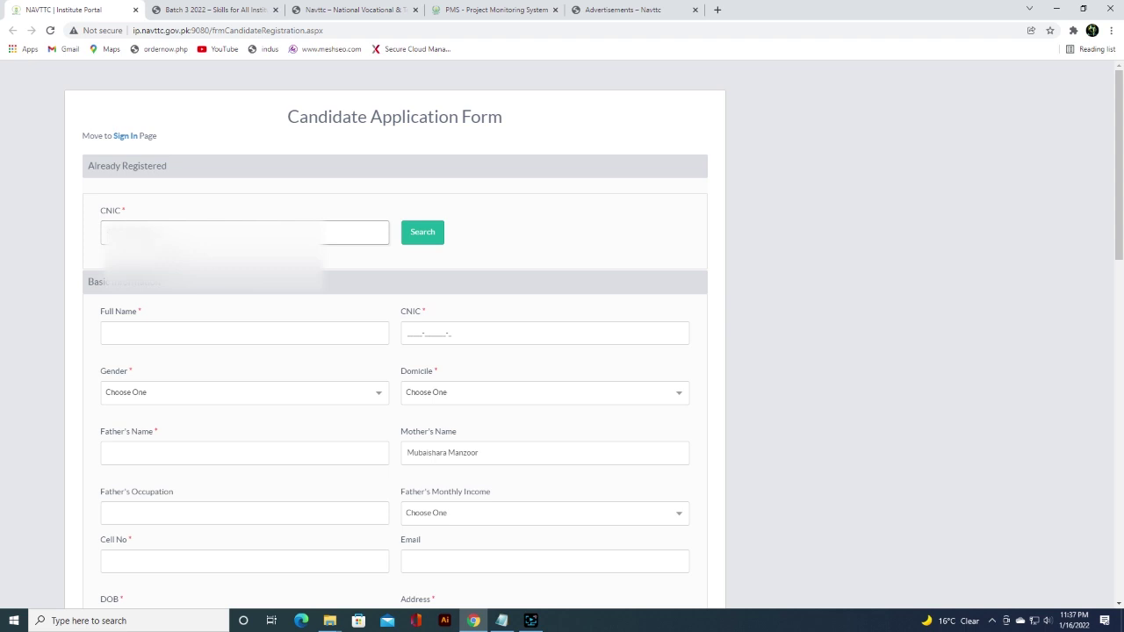
{"action": "left_click", "coordinate": [423, 237]}
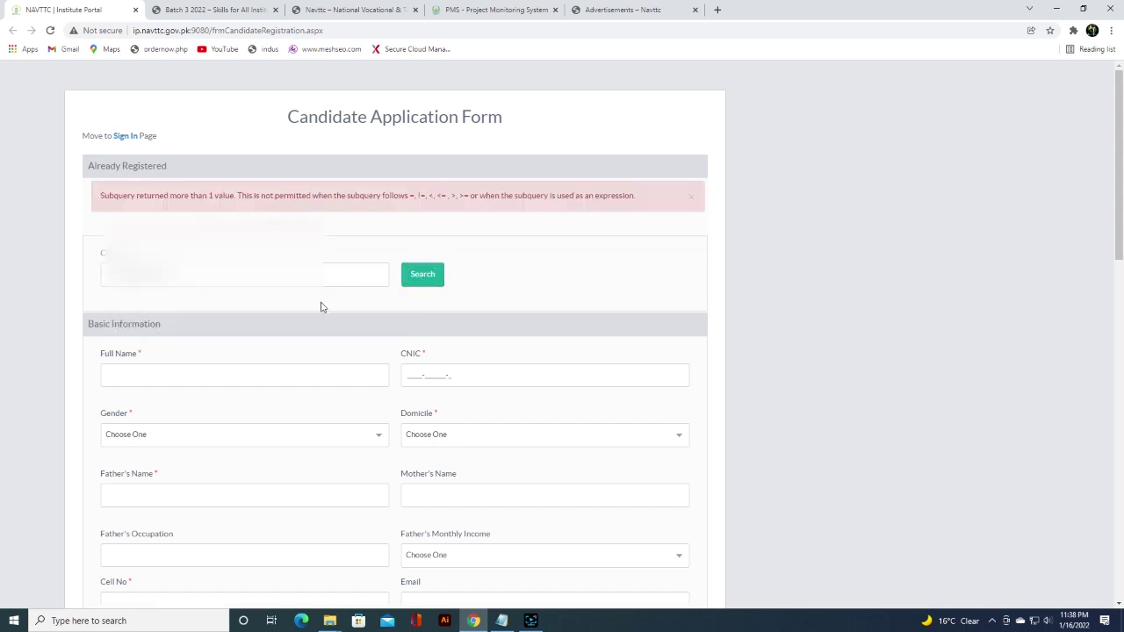
{"action": "scroll", "coordinate": [321, 303], "scroll_direction": "down", "scroll_amount": 3}
{"action": "scroll", "coordinate": [322, 301], "scroll_direction": "up", "scroll_amount": 3}
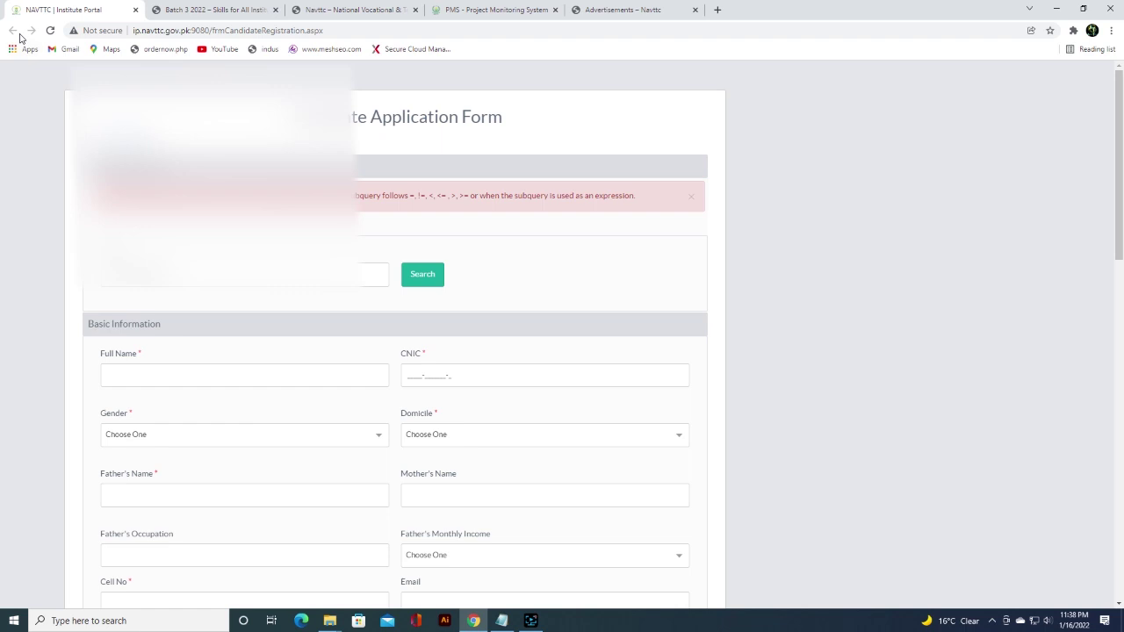
- Reload the Candidate Application Form to clear the search and check it once more against the Skills for All Form
{"action": "left_click", "coordinate": [50, 30]}
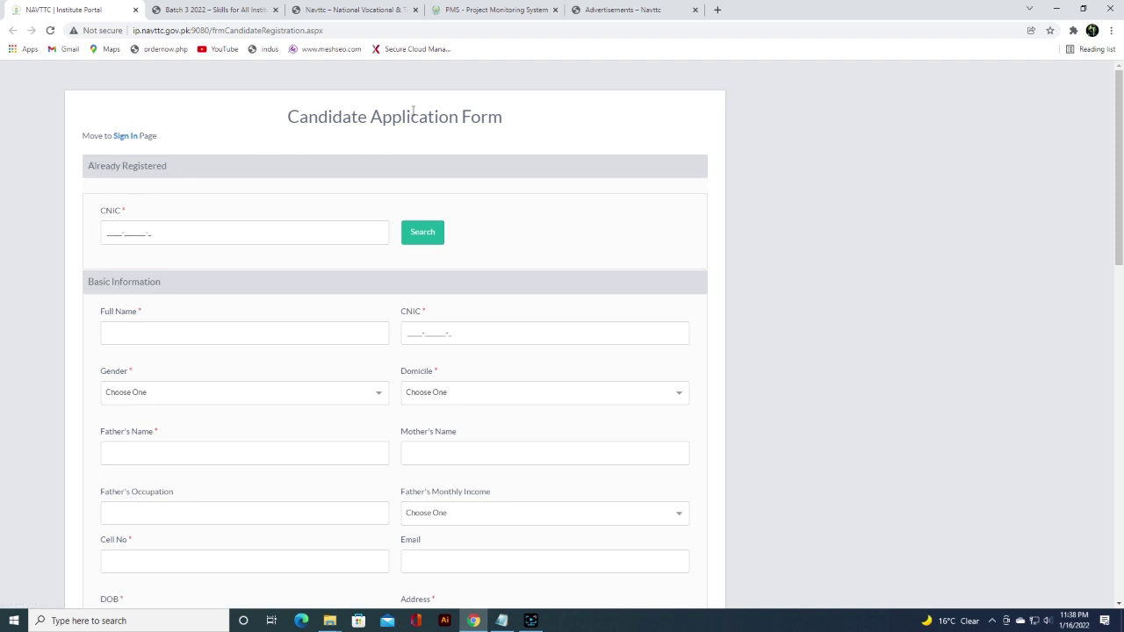
{"action": "left_click", "coordinate": [492, 10]}
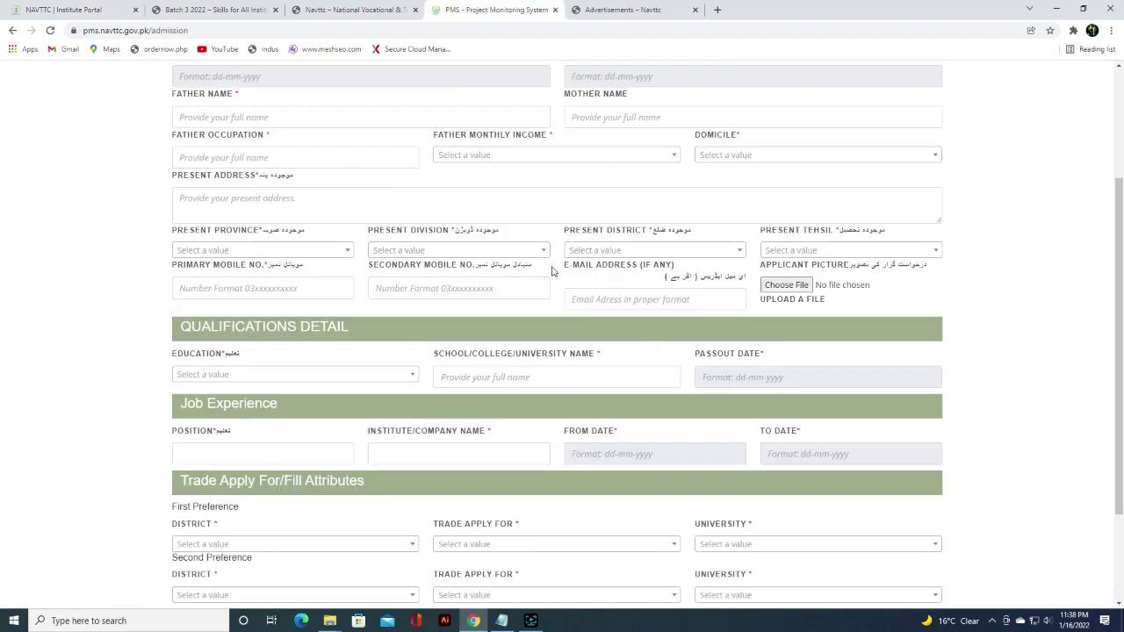
{"action": "left_click", "coordinate": [76, 10]}
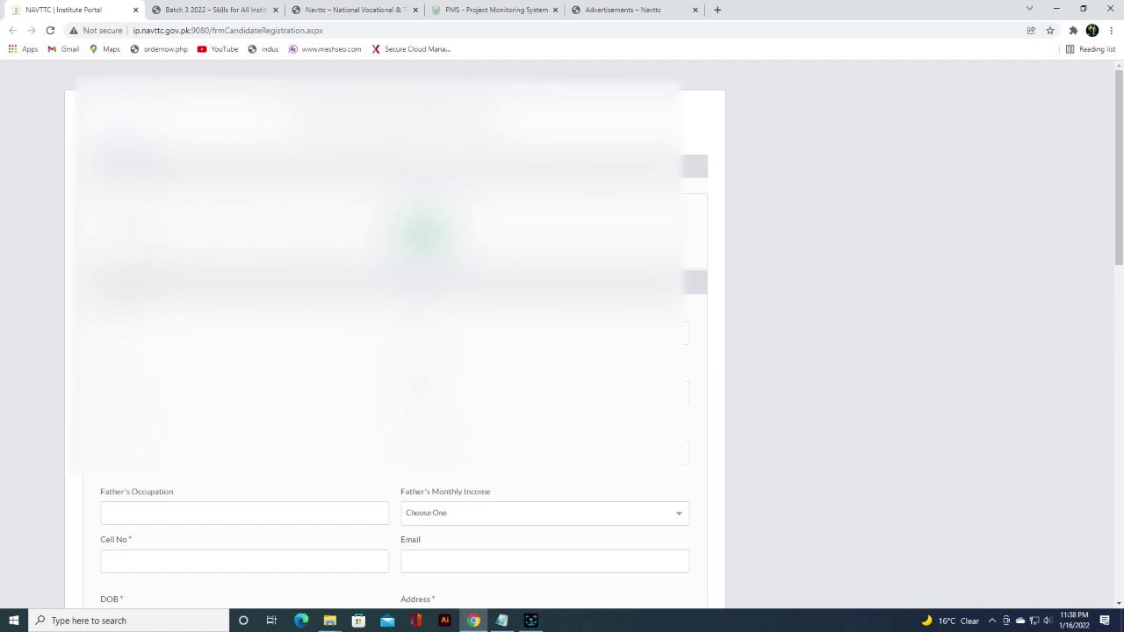
- Fill in the applicant's personal information on the Candidate Application Form, including the contact details and date of birth
{"action": "scroll", "coordinate": [563, 334], "scroll_direction": "down", "scroll_amount": 1}
{"action": "left_click", "coordinate": [233, 562]}
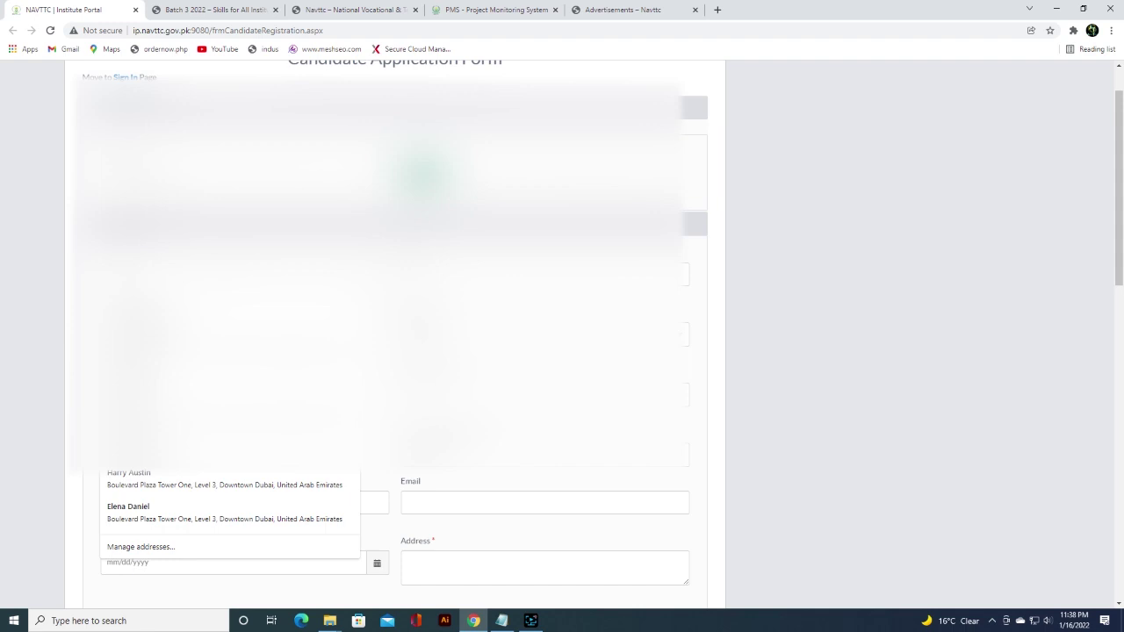
{"action": "key", "text": "Escape"}
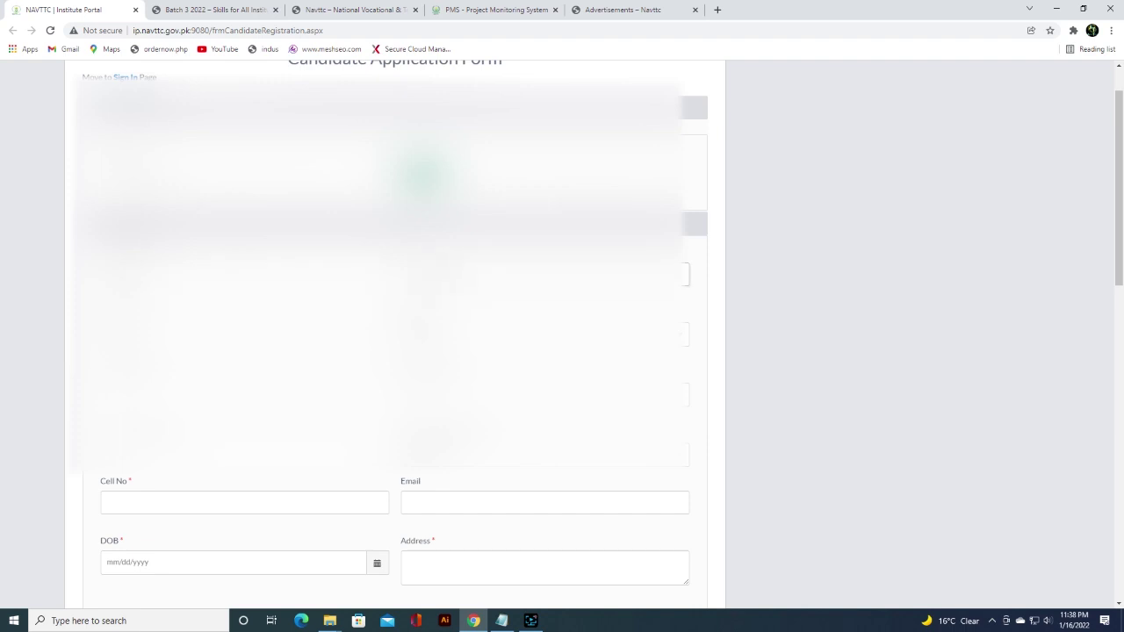
{"action": "left_click", "coordinate": [545, 334]}
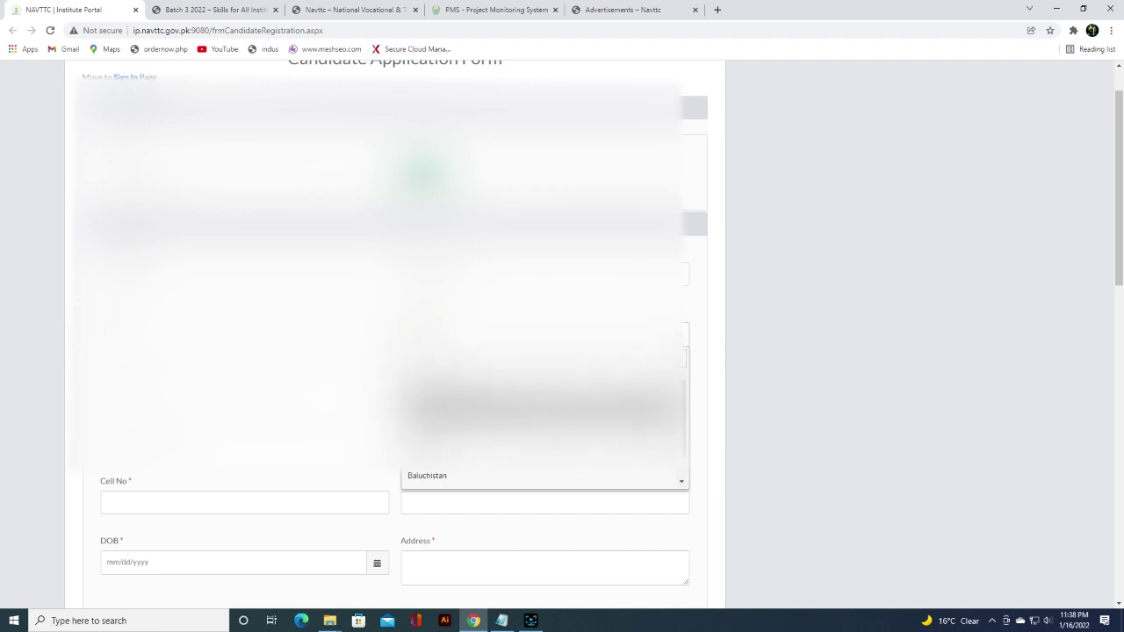
{"action": "key", "text": "Return"}
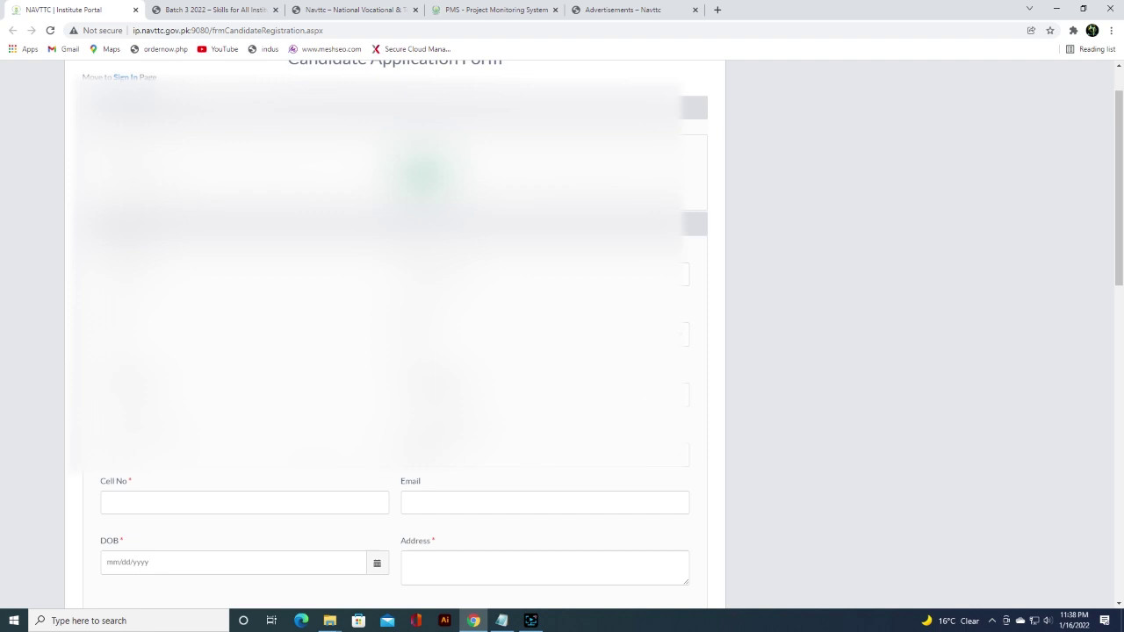
{"action": "scroll", "coordinate": [396, 334], "scroll_direction": "down", "scroll_amount": 5}
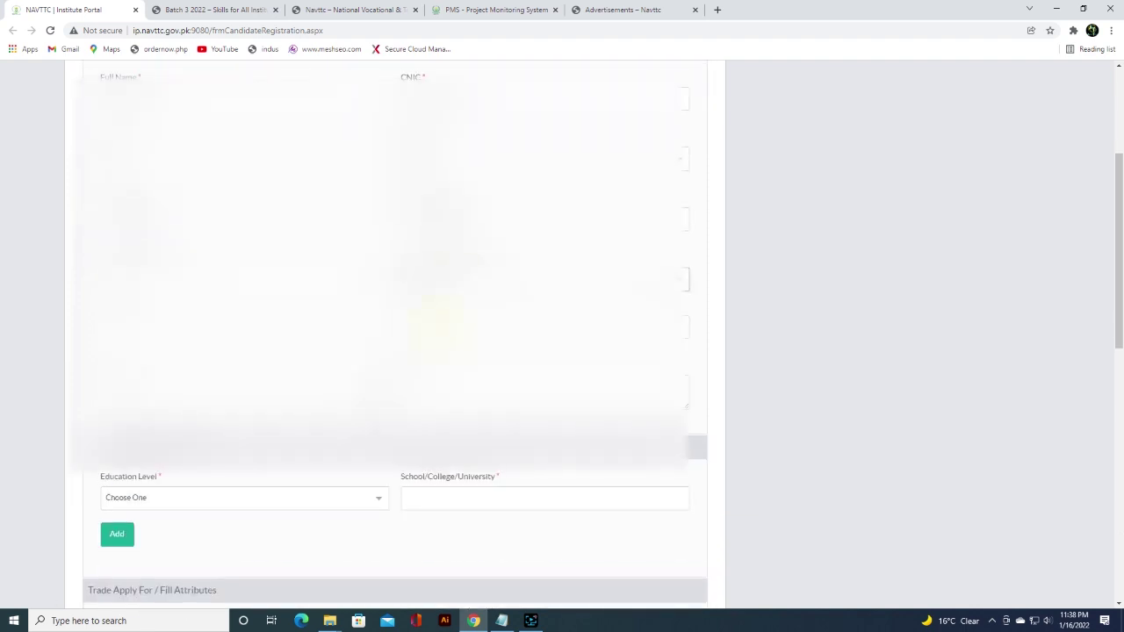
{"action": "left_click", "coordinate": [202, 327]}
{"action": "key", "text": "Escape"}
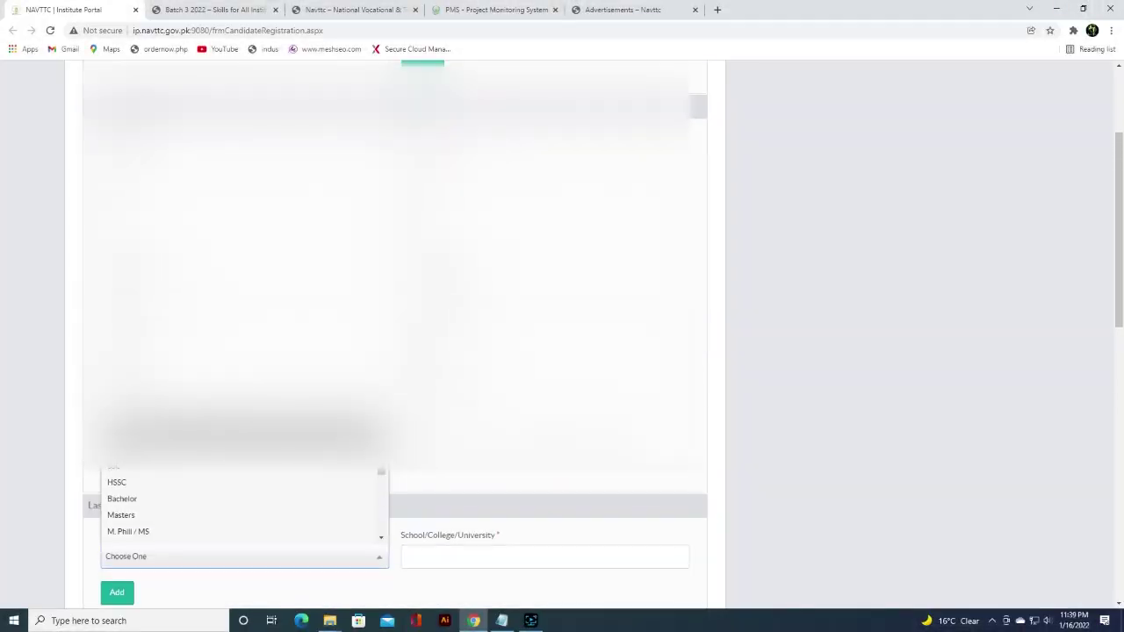
- Add an education record with level HSSC and Govt Jinnah College as the school, college or university
{"action": "scroll", "coordinate": [50, 314], "scroll_direction": "down", "scroll_amount": 5}
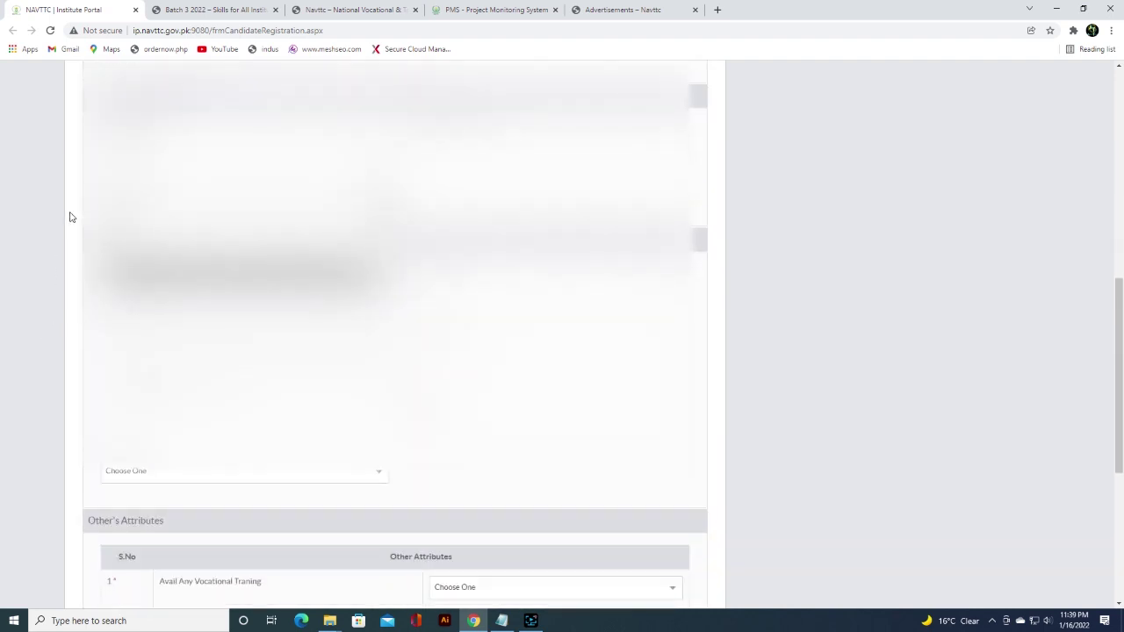
{"action": "scroll", "coordinate": [69, 211], "scroll_direction": "up", "scroll_amount": 1}
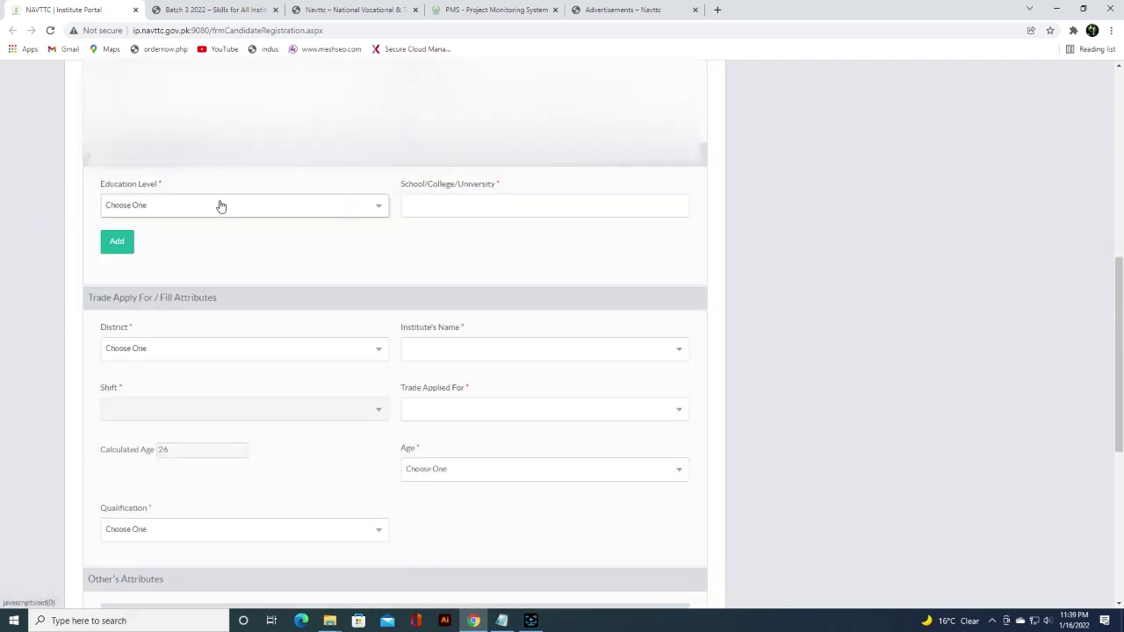
{"action": "left_click", "coordinate": [208, 206]}
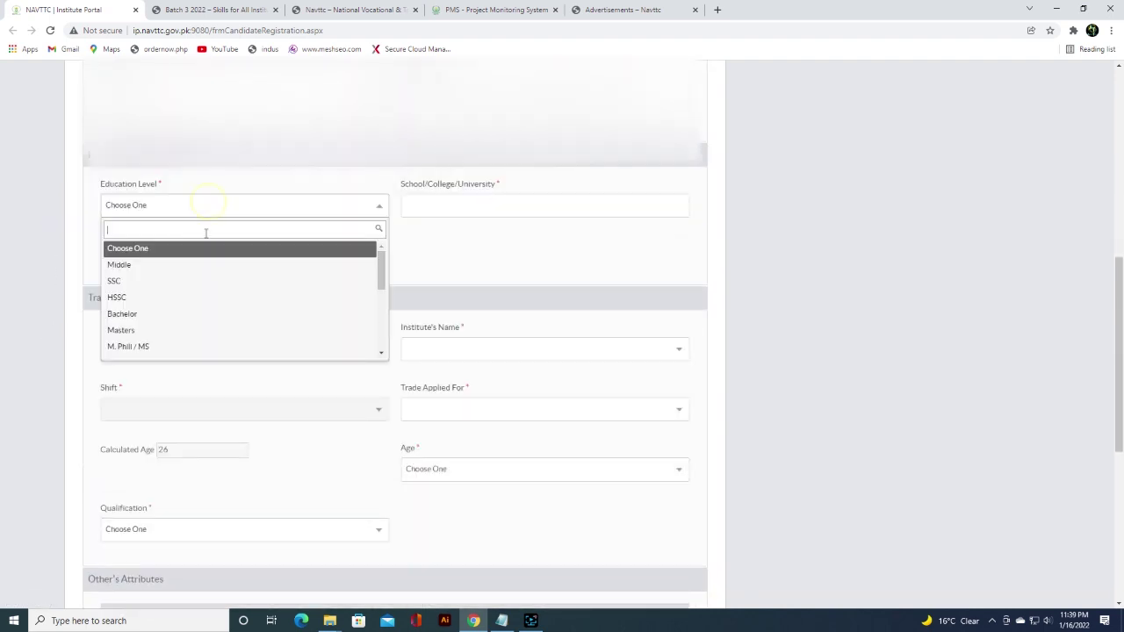
{"action": "left_click", "coordinate": [151, 301]}
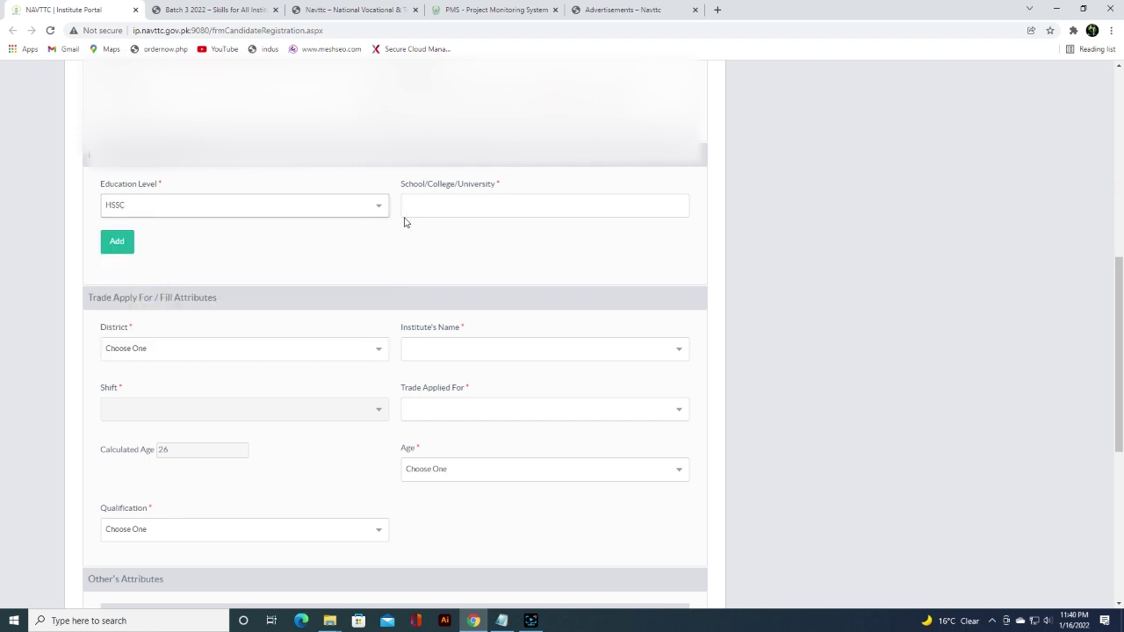
{"action": "left_click", "coordinate": [460, 204]}
{"action": "type", "text": "Gov"}
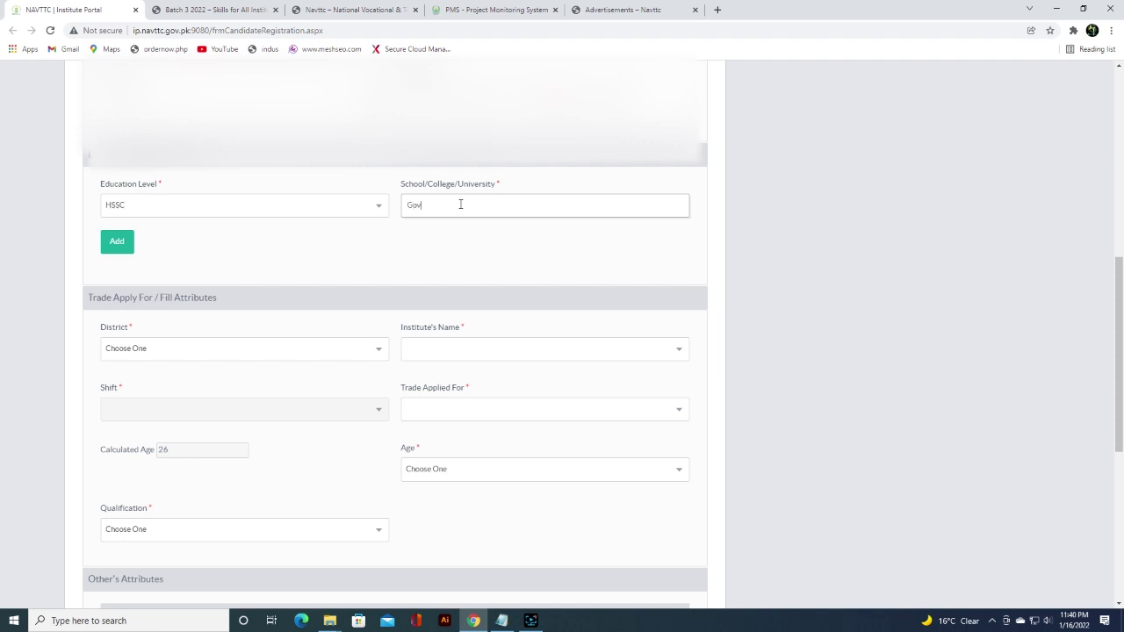
{"action": "type", "text": "t Jinnah College"}
{"action": "left_click", "coordinate": [438, 208]}
{"action": "left_click", "coordinate": [127, 253]}
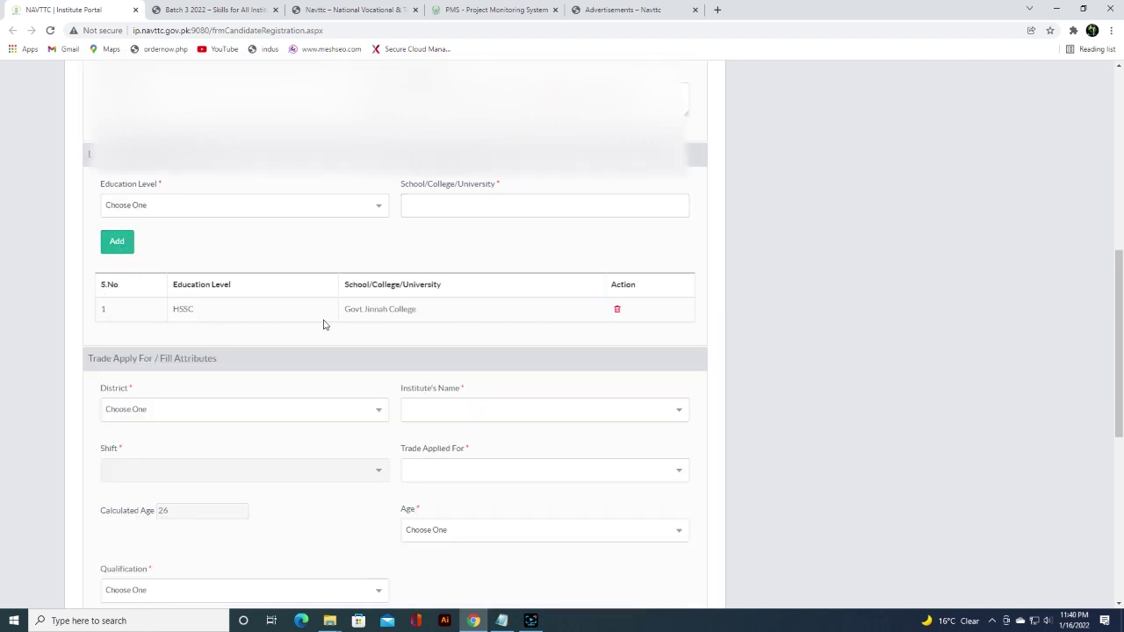
- Set the district for the trade application to Karachi central and look through its list of institutes
{"action": "scroll", "coordinate": [290, 323], "scroll_direction": "down", "scroll_amount": 3}
{"action": "left_click", "coordinate": [221, 178]}
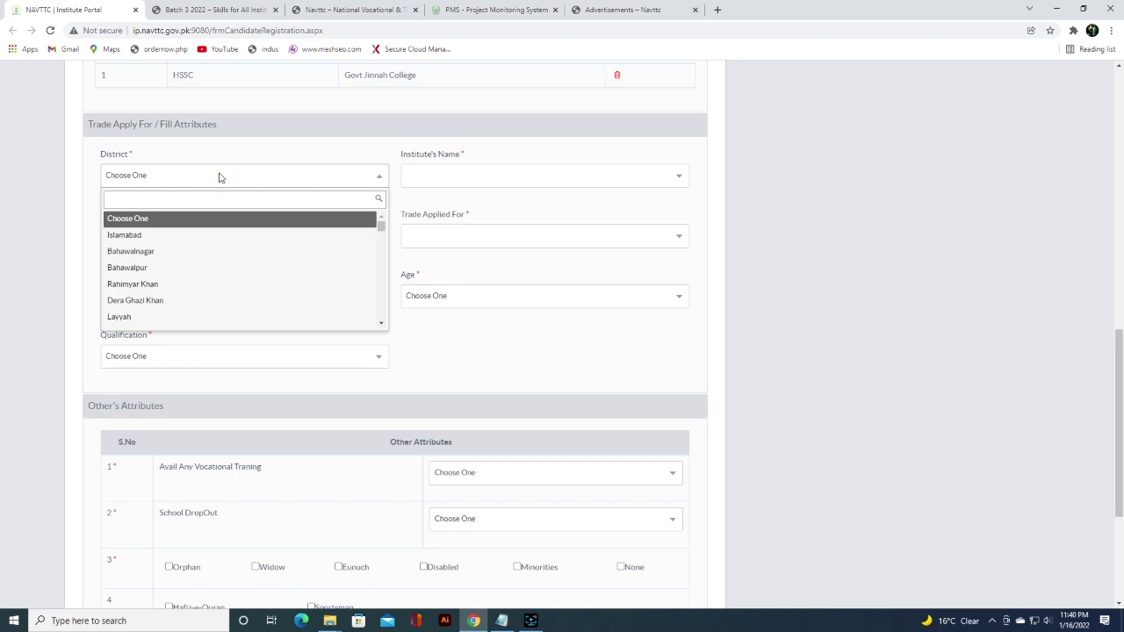
{"action": "type", "text": "karac"}
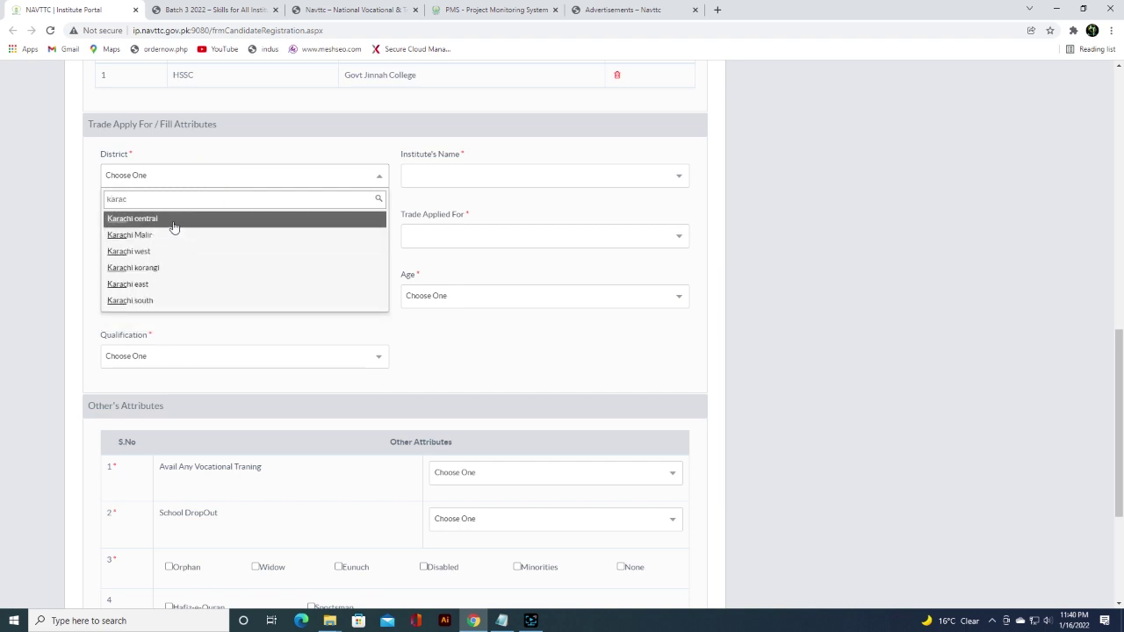
{"action": "left_click", "coordinate": [174, 226]}
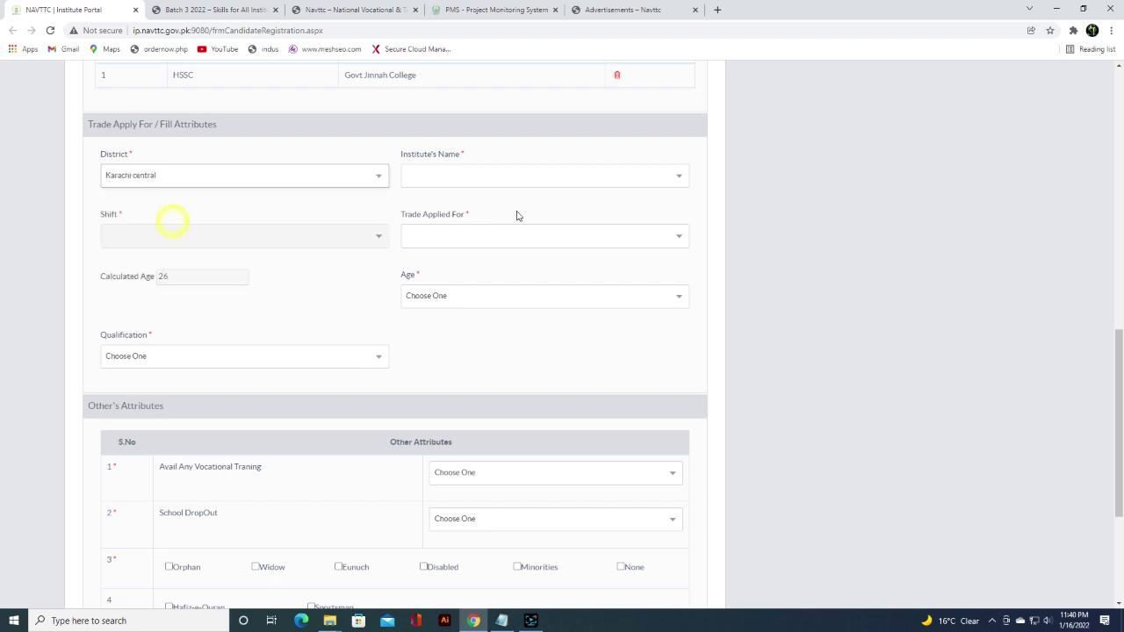
{"action": "left_click", "coordinate": [499, 178]}
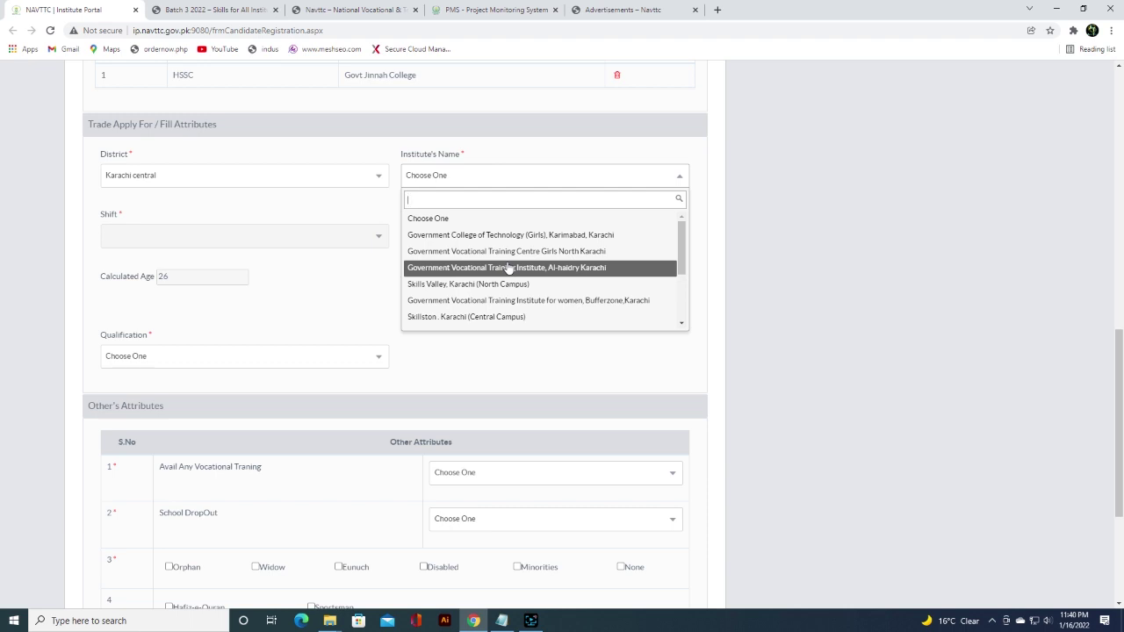
{"action": "scroll", "coordinate": [524, 274], "scroll_direction": "down", "scroll_amount": 3}
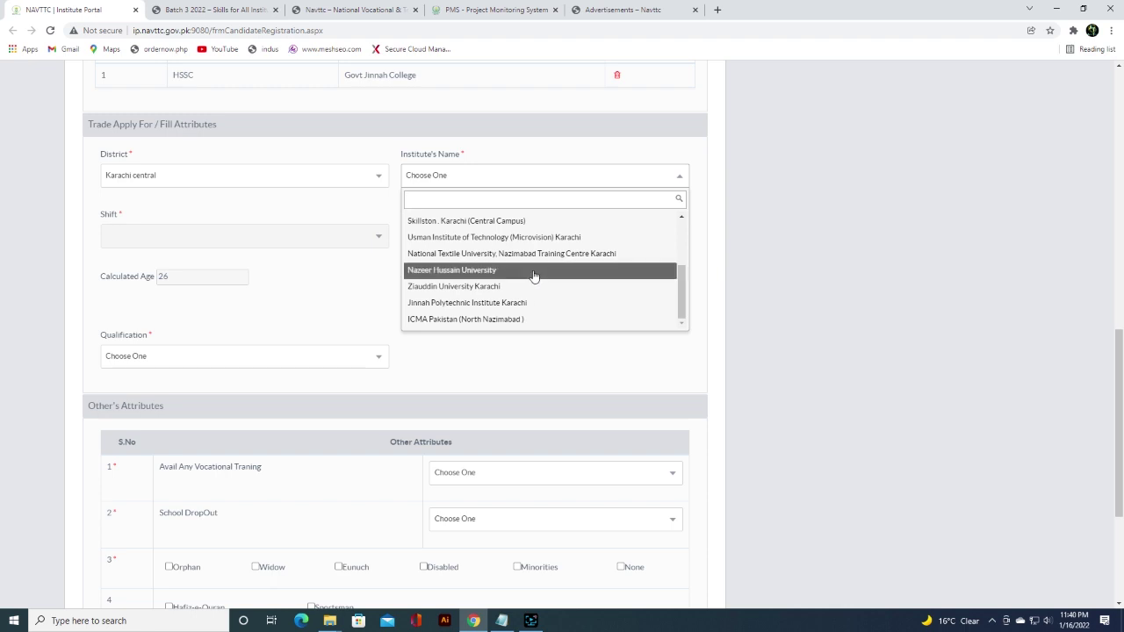
{"action": "scroll", "coordinate": [480, 296], "scroll_direction": "up", "scroll_amount": 5}
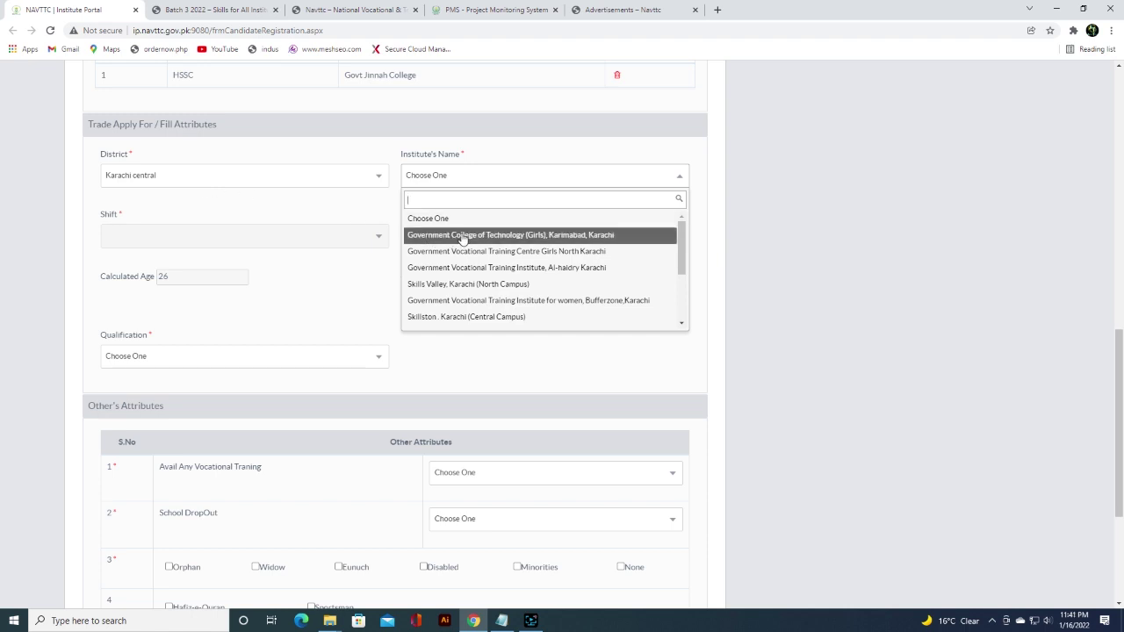
{"action": "scroll", "coordinate": [463, 239], "scroll_direction": "down", "scroll_amount": 3}
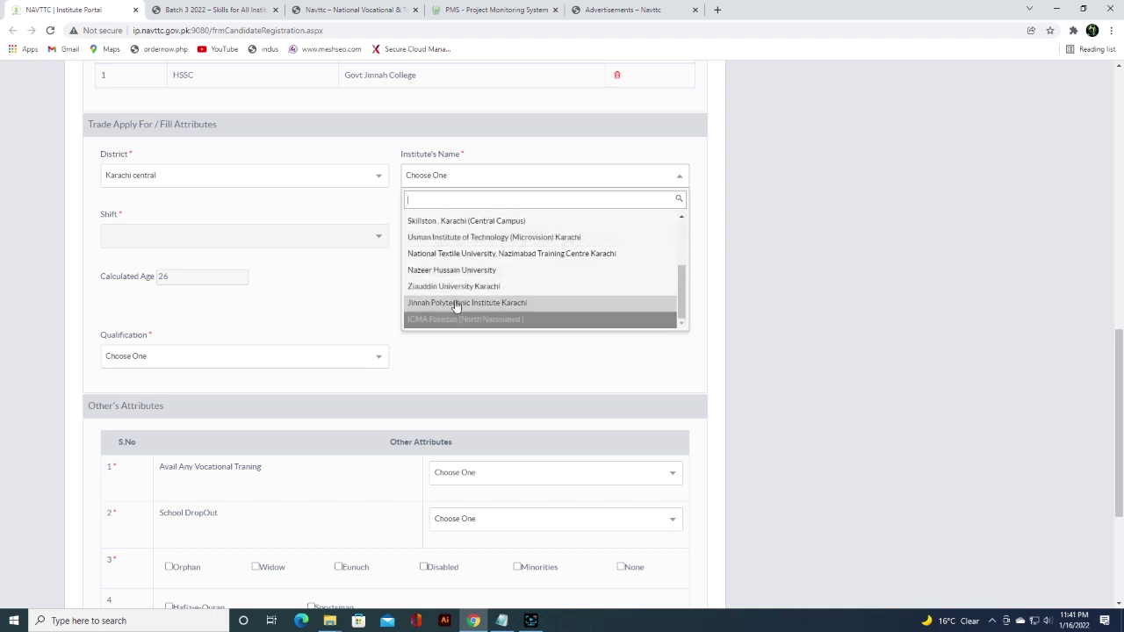
- Switch the district to Karachi south and look through the institutes offered there
{"action": "left_click", "coordinate": [301, 176]}
{"action": "left_click", "coordinate": [303, 177]}
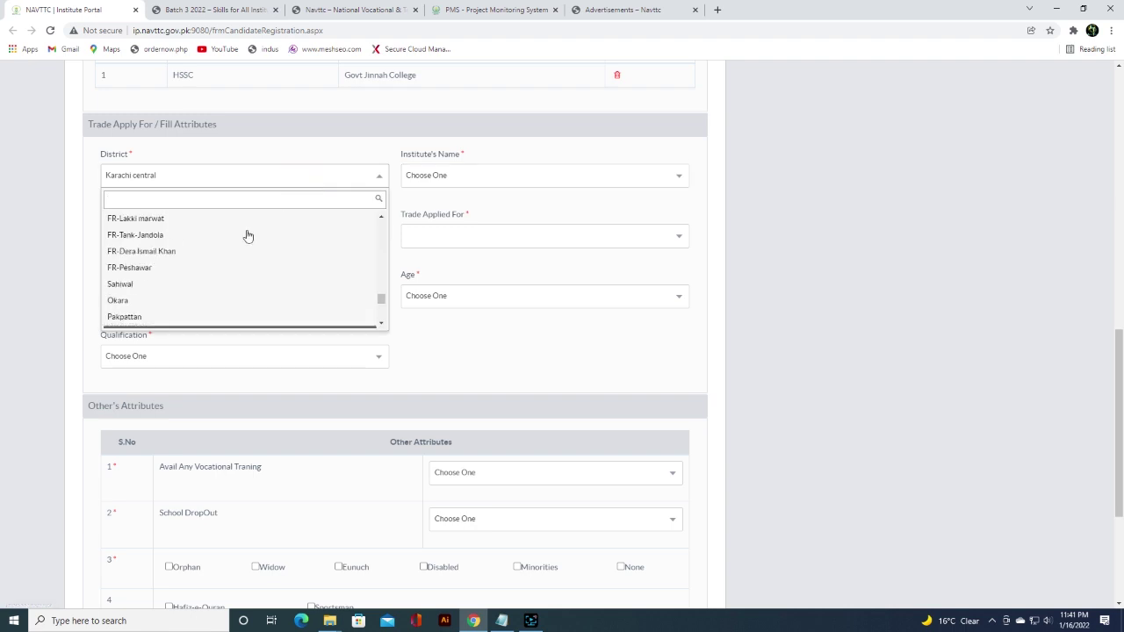
{"action": "left_click", "coordinate": [181, 295]}
{"action": "left_click", "coordinate": [467, 180]}
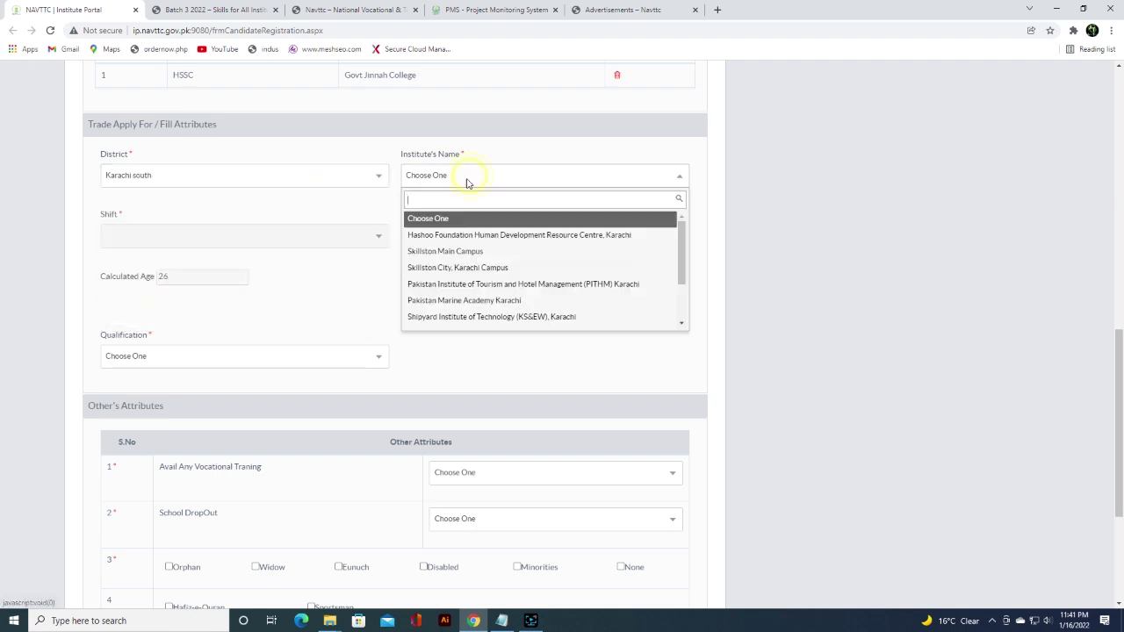
{"action": "scroll", "coordinate": [465, 288], "scroll_direction": "down", "scroll_amount": 3}
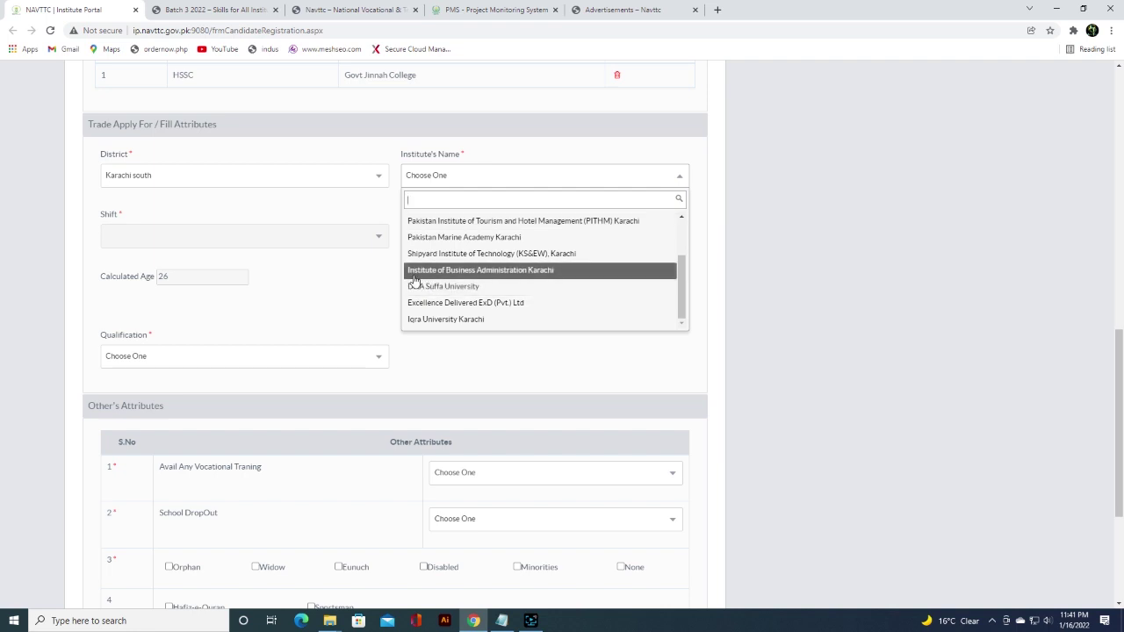
- Set the district back to Karachi central and select ICMA Pakistan (North Nazimabad) as the institute
{"action": "left_click", "coordinate": [341, 177]}
{"action": "left_click", "coordinate": [341, 176]}
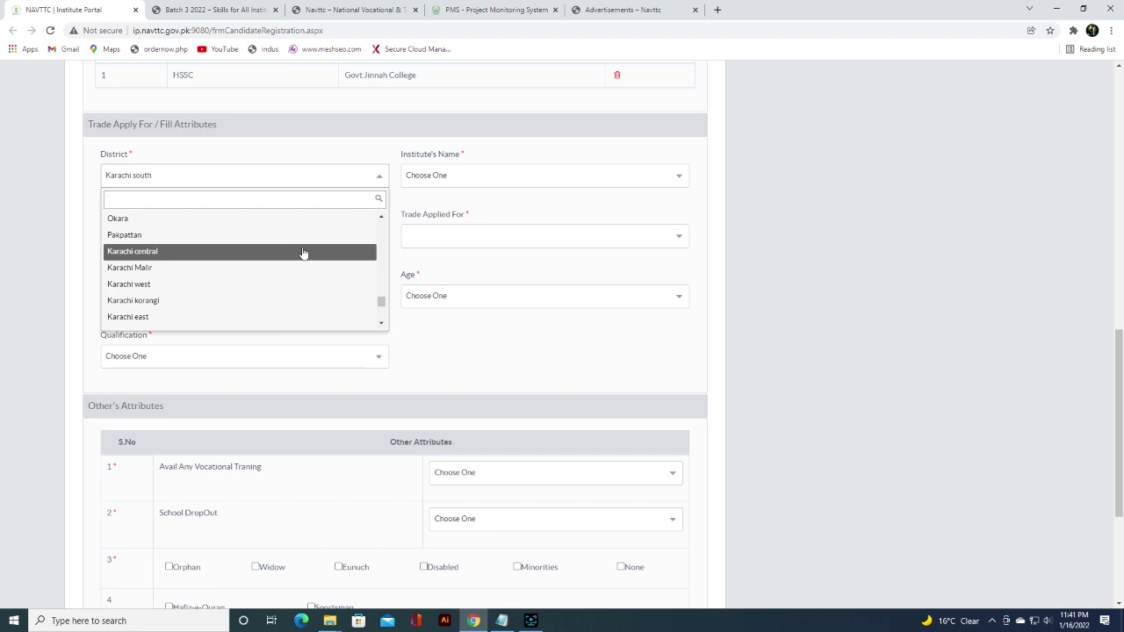
{"action": "left_click", "coordinate": [223, 255]}
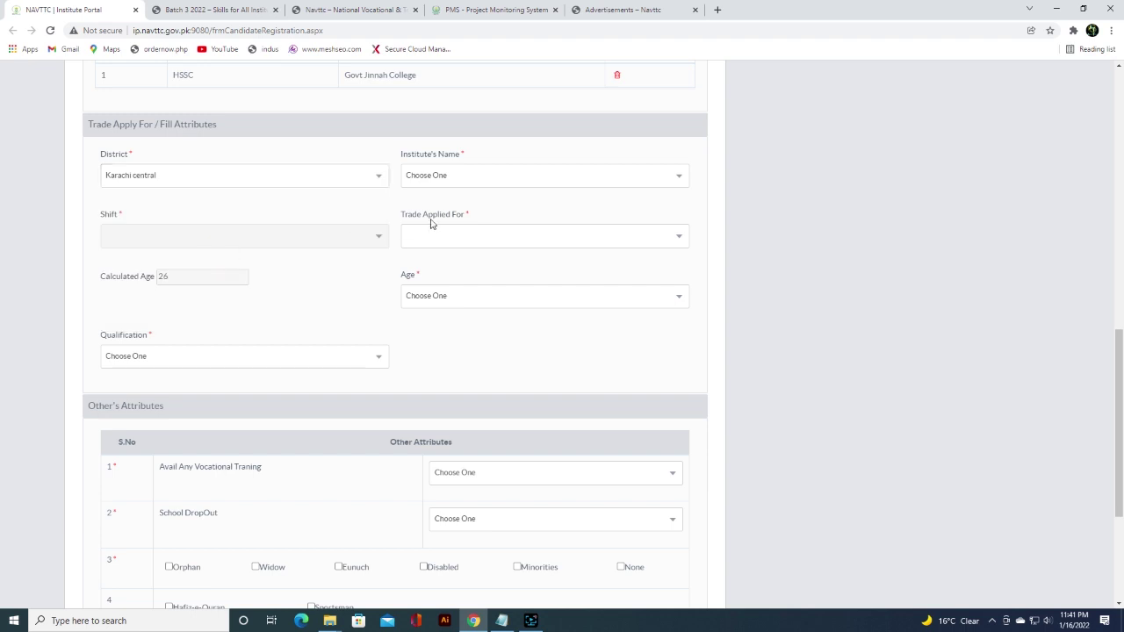
{"action": "left_click", "coordinate": [477, 178]}
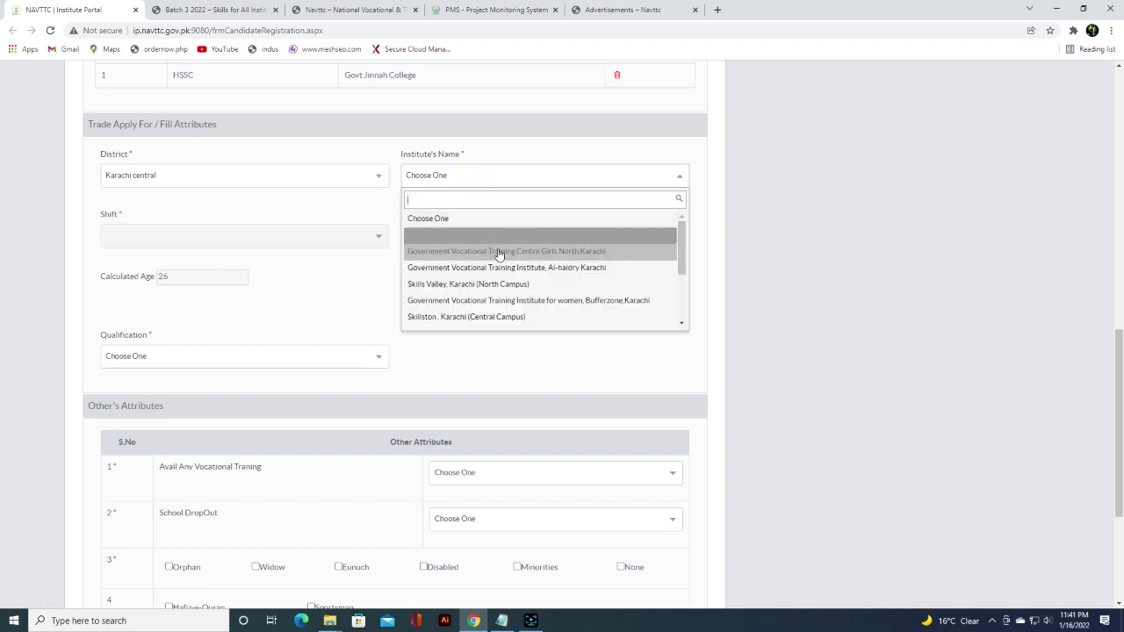
{"action": "scroll", "coordinate": [503, 290], "scroll_direction": "down", "scroll_amount": 1}
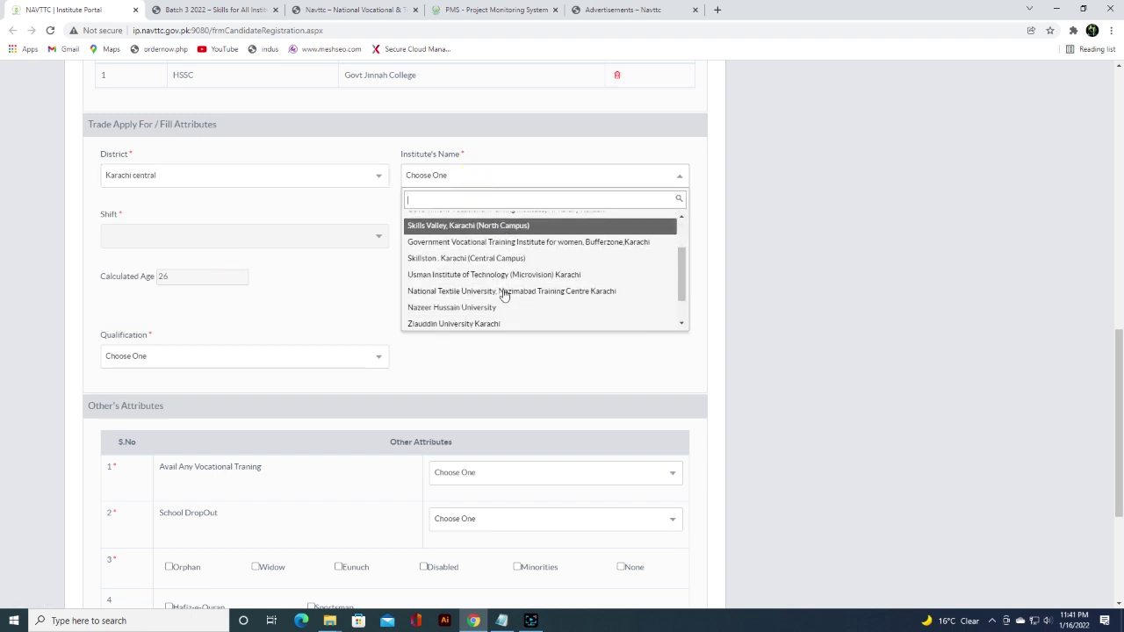
{"action": "scroll", "coordinate": [503, 294], "scroll_direction": "down", "scroll_amount": 1}
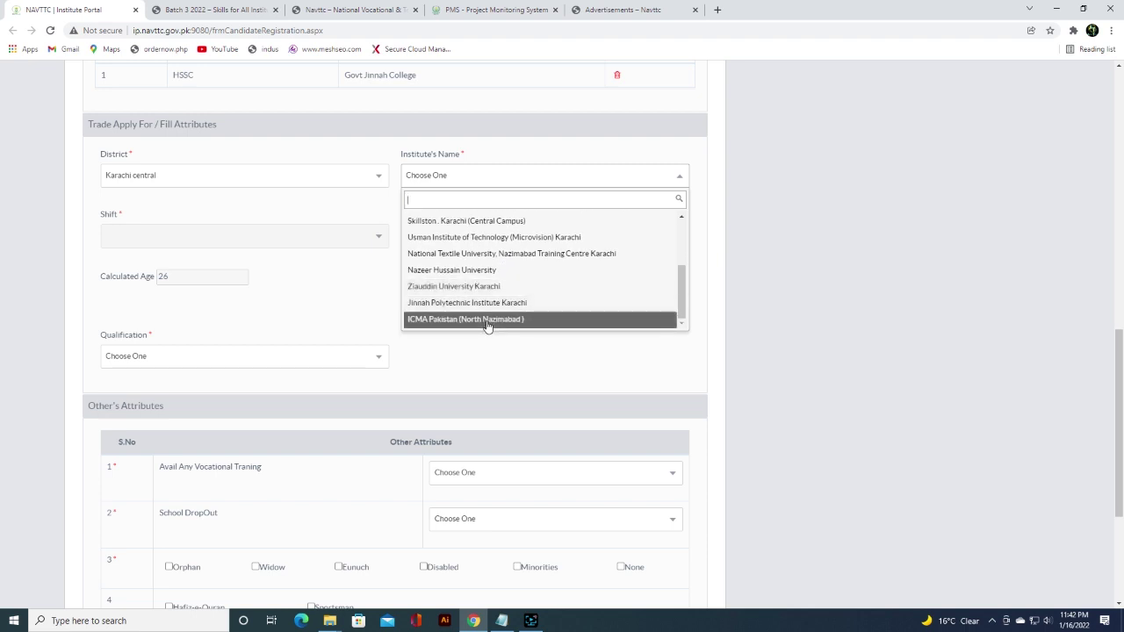
{"action": "left_click", "coordinate": [488, 322]}
- Review the available trades and set the trade applied for to Digital Marketing and Search Engine Optimization(SEO)
{"action": "left_click", "coordinate": [489, 238]}
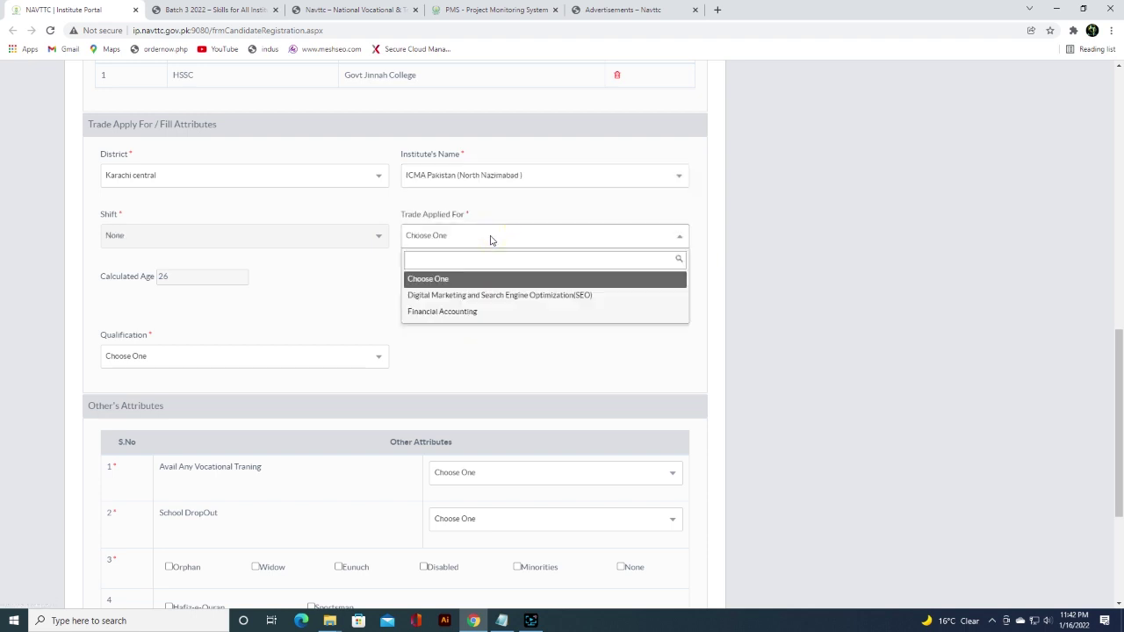
{"action": "left_click", "coordinate": [299, 243]}
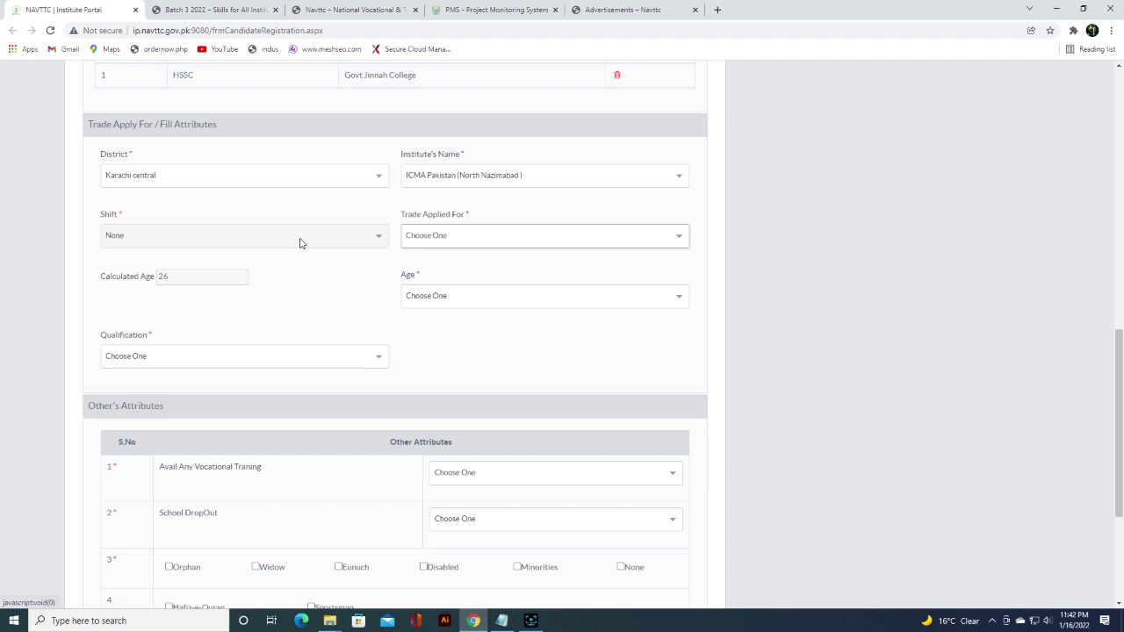
{"action": "left_click", "coordinate": [445, 235]}
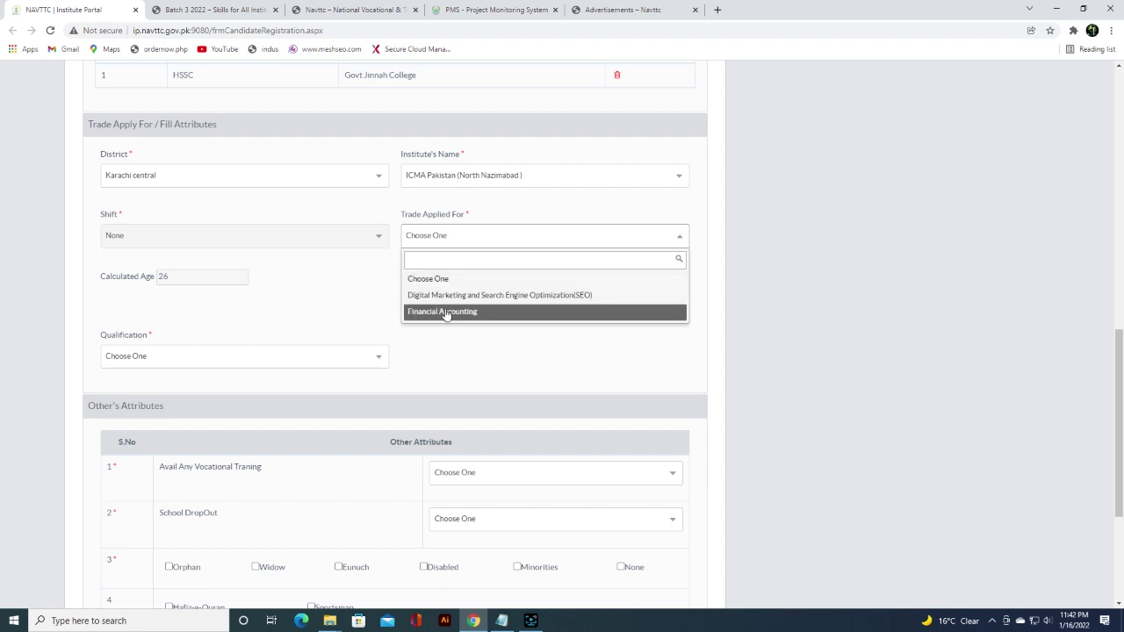
{"action": "left_click", "coordinate": [505, 299]}
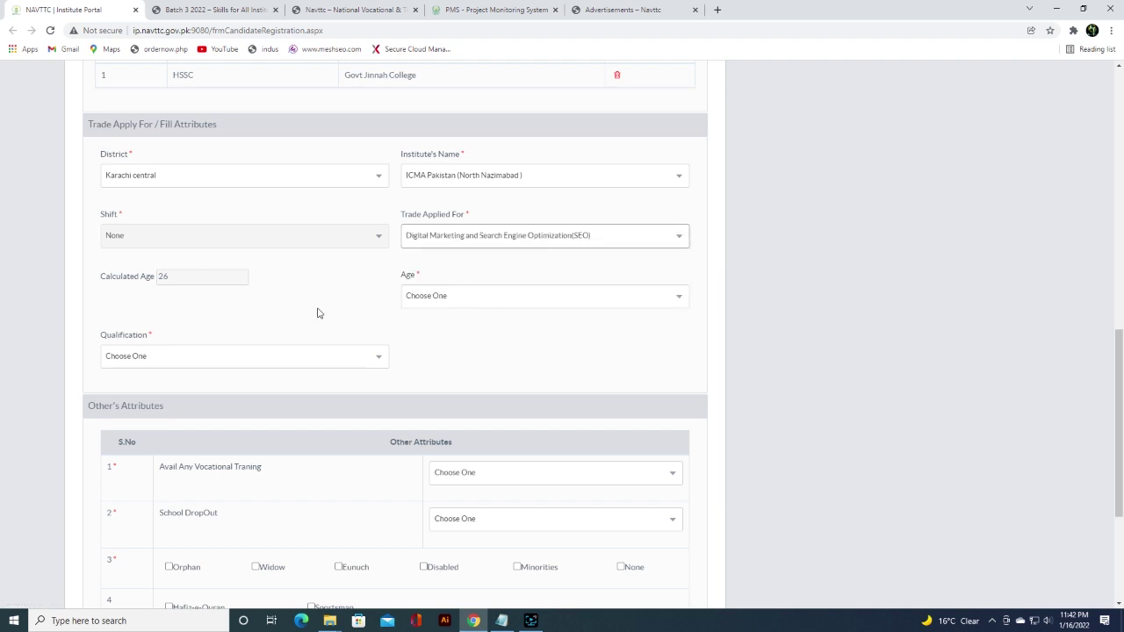
- Change the trade application's district to Karachi south and look through its full list of institutes
{"action": "scroll", "coordinate": [319, 313], "scroll_direction": "down", "scroll_amount": 2}
{"action": "scroll", "coordinate": [318, 314], "scroll_direction": "up", "scroll_amount": 1}
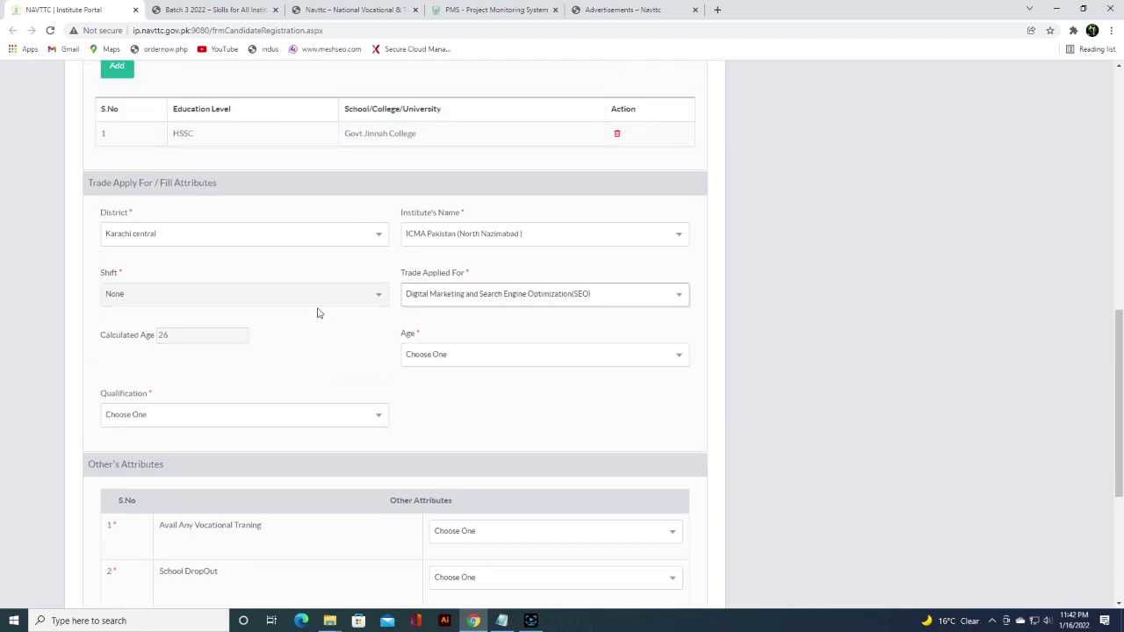
{"action": "left_click", "coordinate": [283, 237]}
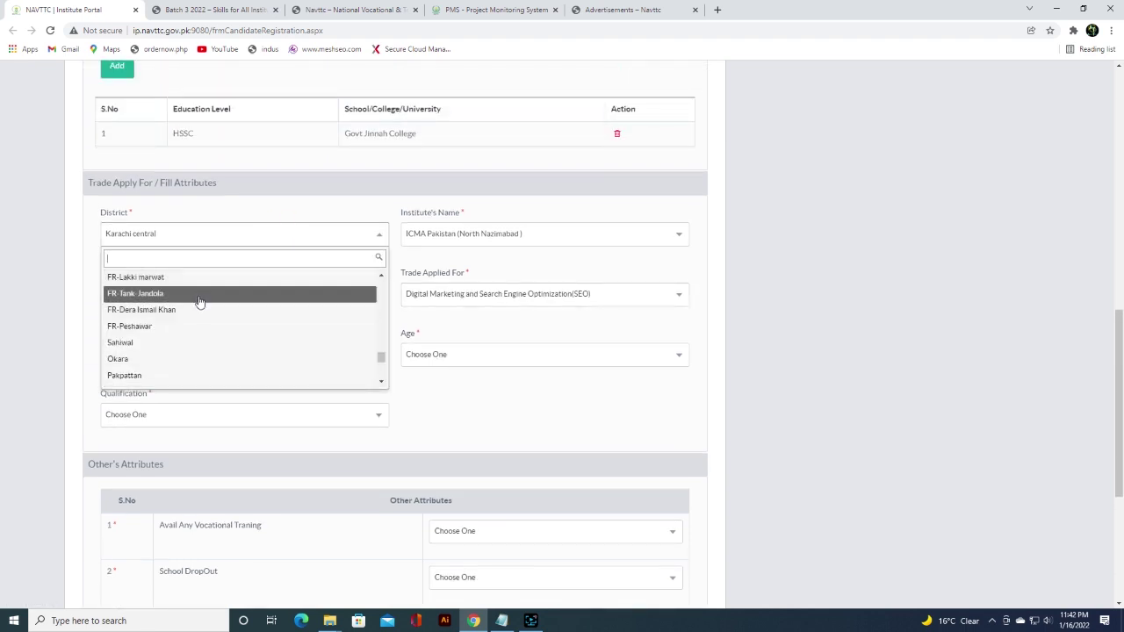
{"action": "left_click", "coordinate": [215, 239]}
{"action": "left_click", "coordinate": [215, 239]}
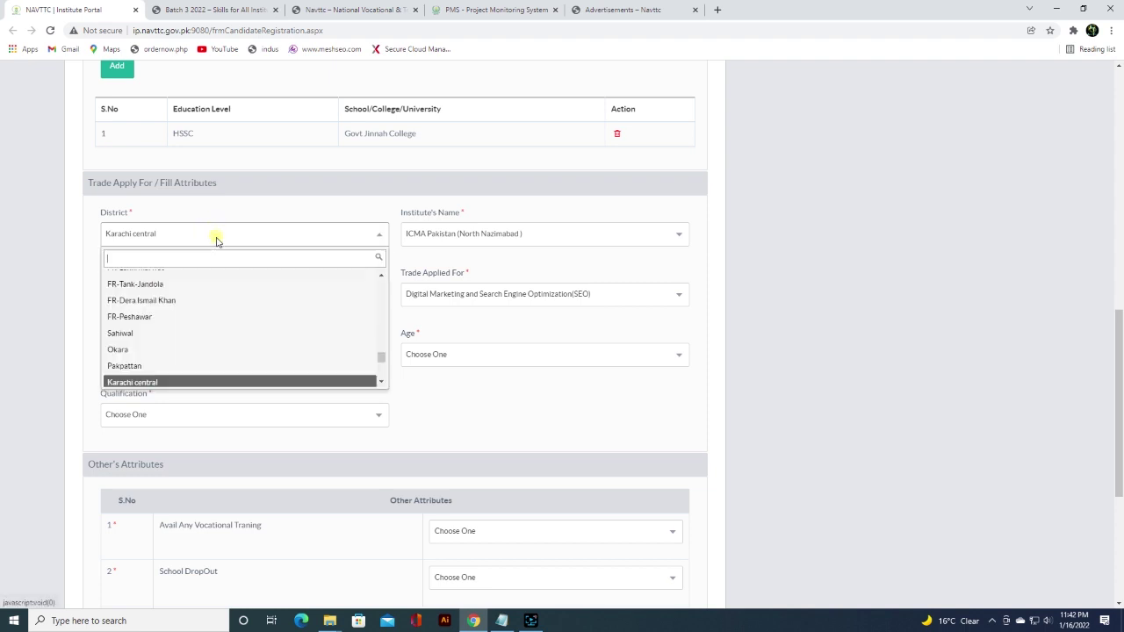
{"action": "scroll", "coordinate": [209, 277], "scroll_direction": "up", "scroll_amount": 1}
{"action": "type", "text": "karachi"}
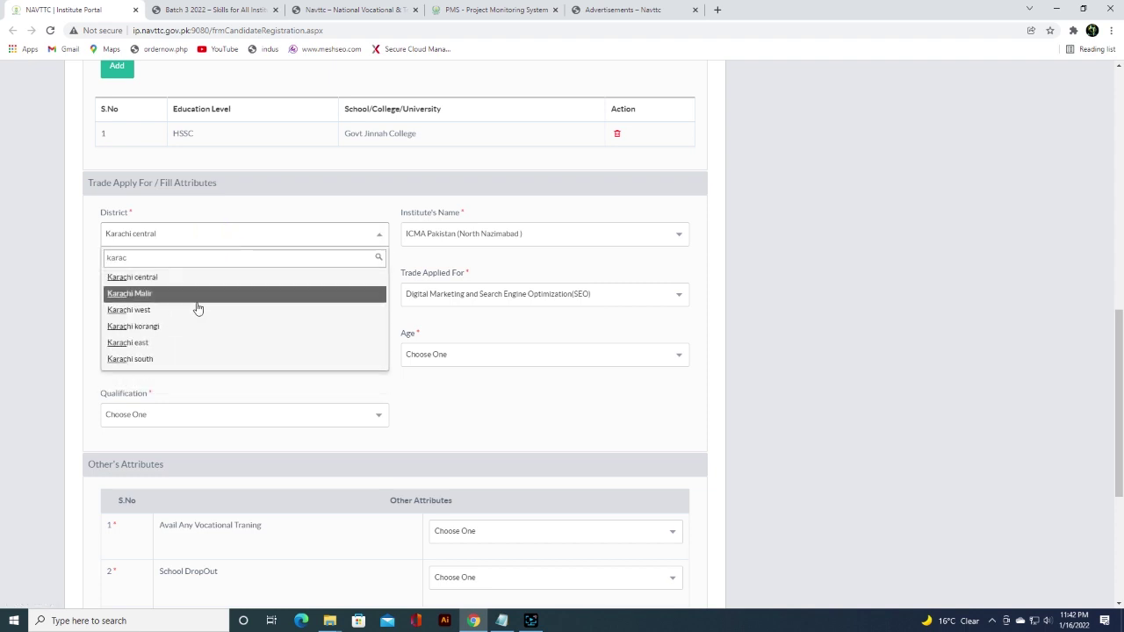
{"action": "left_click", "coordinate": [176, 346]}
{"action": "left_click", "coordinate": [459, 233]}
{"action": "scroll", "coordinate": [489, 338], "scroll_direction": "down", "scroll_amount": 3}
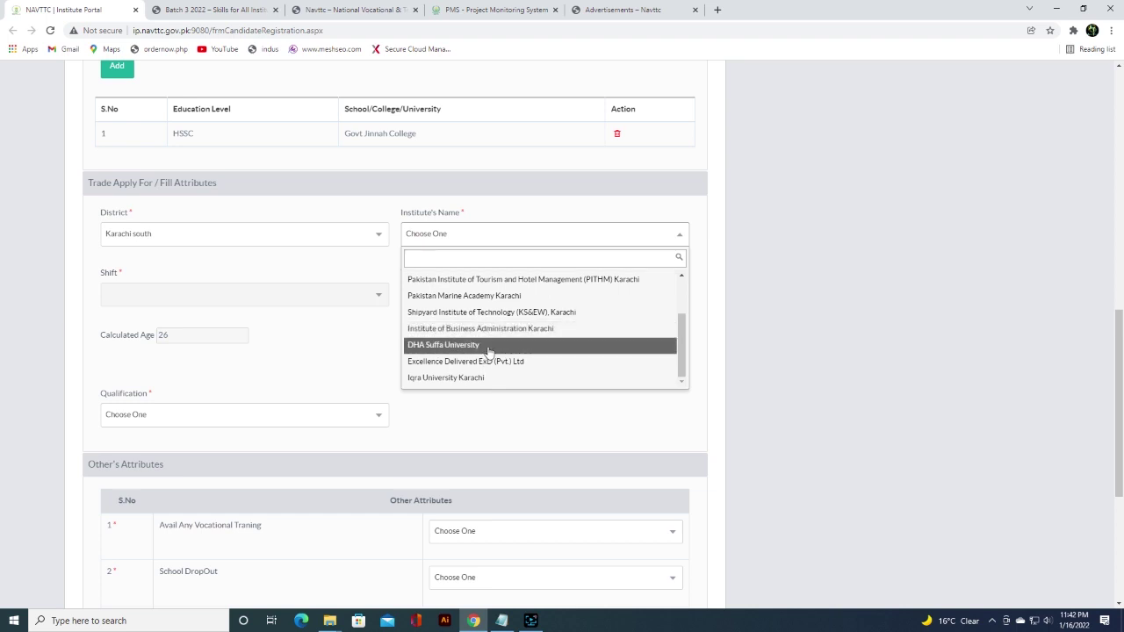
{"action": "scroll", "coordinate": [489, 351], "scroll_direction": "up", "scroll_amount": 5}
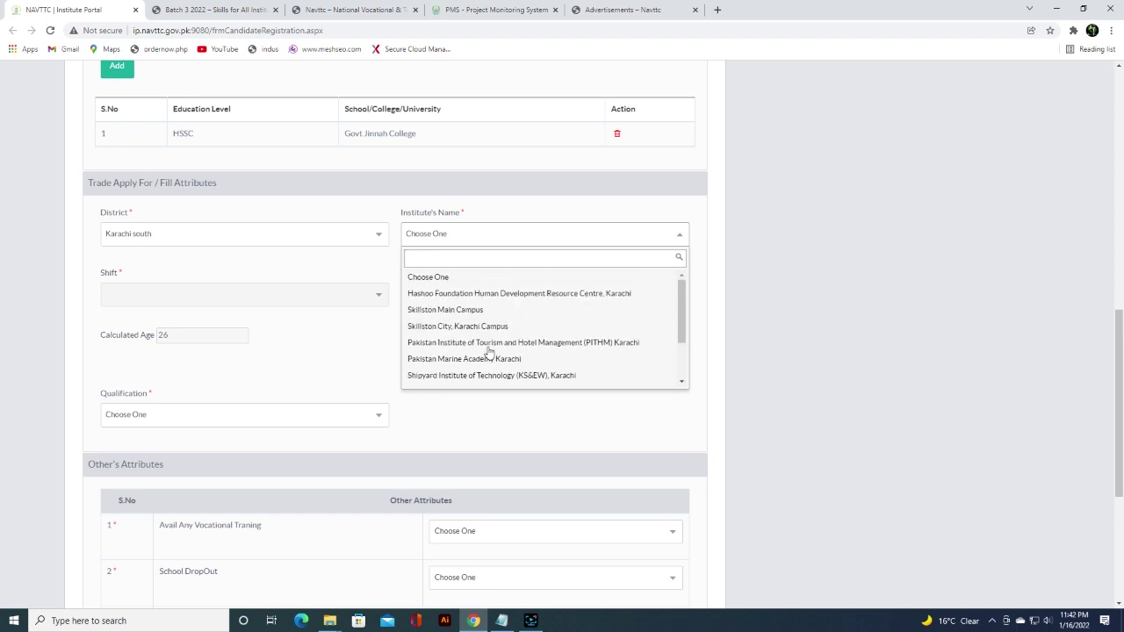
- Reselect Karachi south as the district, choose Iqra University Karachi as the institute and check the trades it offers
{"action": "left_click", "coordinate": [365, 239]}
{"action": "scroll", "coordinate": [255, 334], "scroll_direction": "down", "scroll_amount": 2}
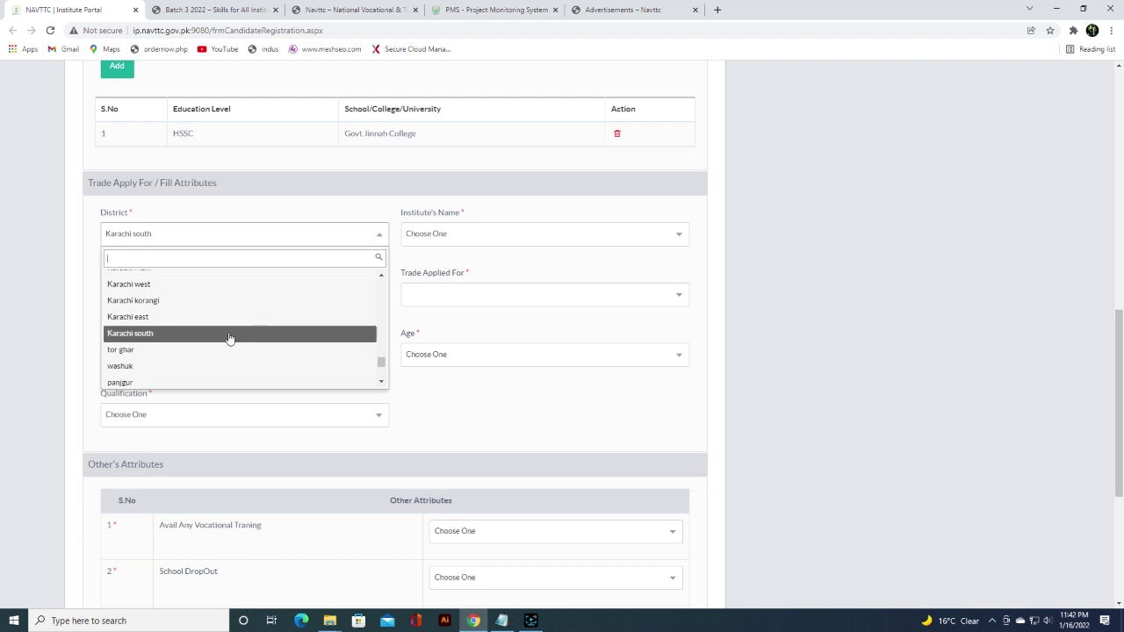
{"action": "left_click", "coordinate": [231, 334]}
{"action": "left_click", "coordinate": [454, 243]}
{"action": "scroll", "coordinate": [477, 318], "scroll_direction": "down", "scroll_amount": 3}
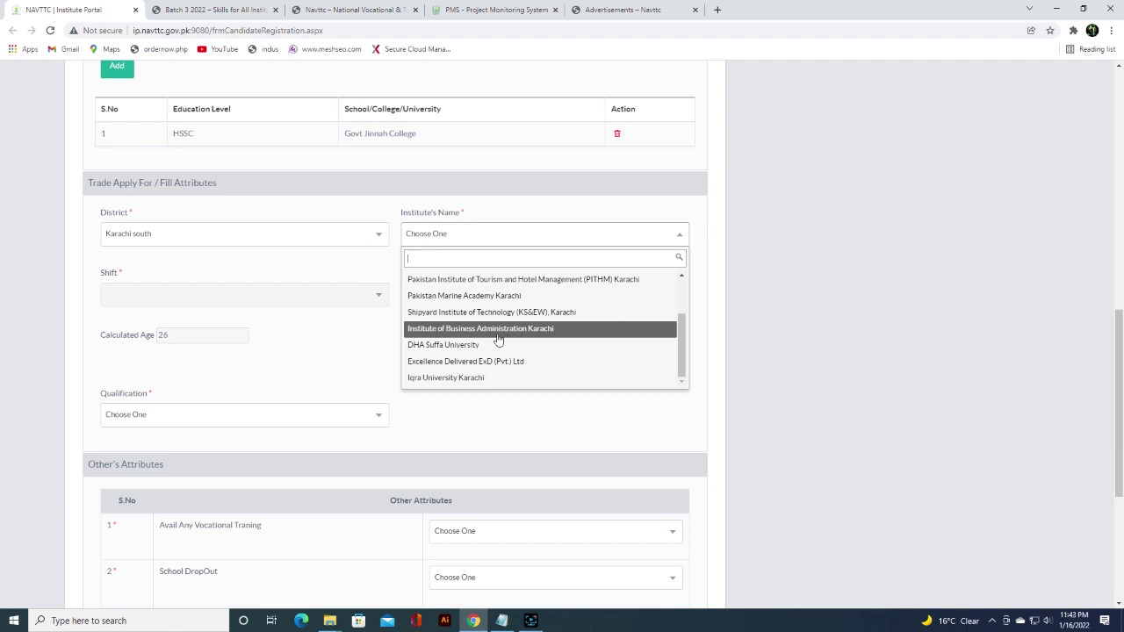
{"action": "left_click", "coordinate": [433, 379]}
{"action": "left_click", "coordinate": [466, 293]}
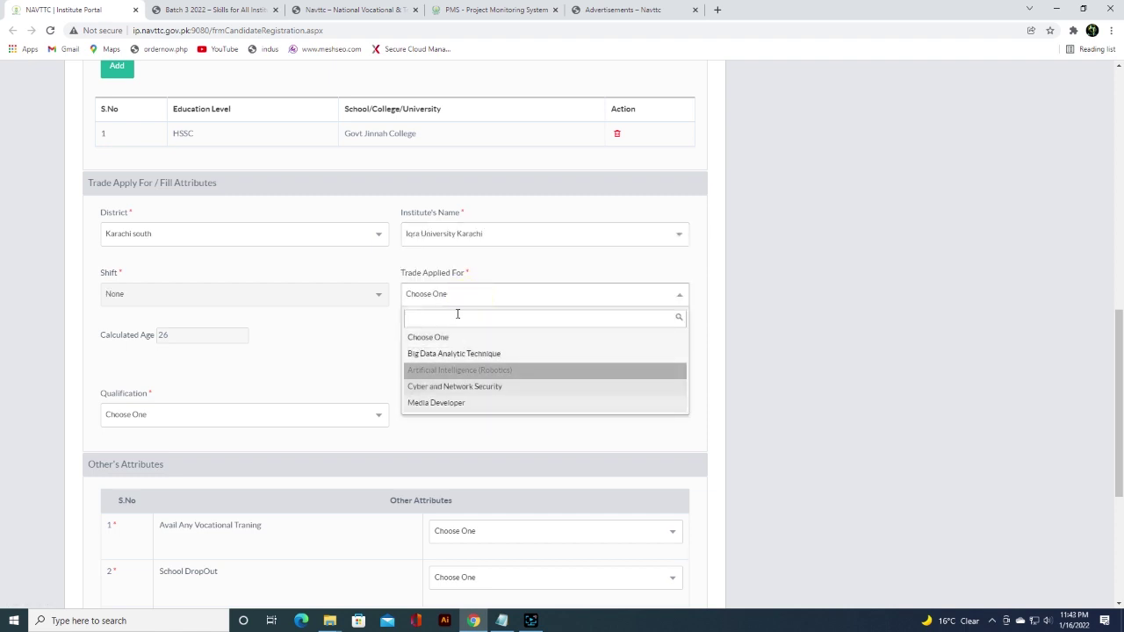
{"action": "left_click", "coordinate": [460, 241]}
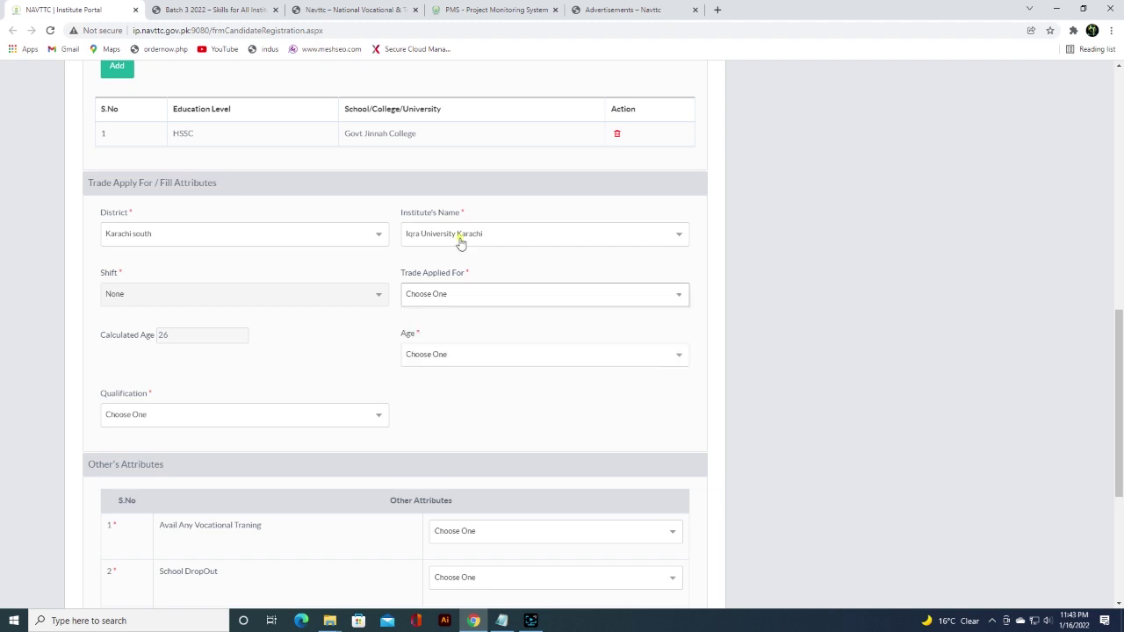
- Set the institute to Institute of Business Administration Karachi and the trade applied for to Digital Marketing and Search Engine Optimization(SEO)
{"action": "left_click", "coordinate": [460, 241]}
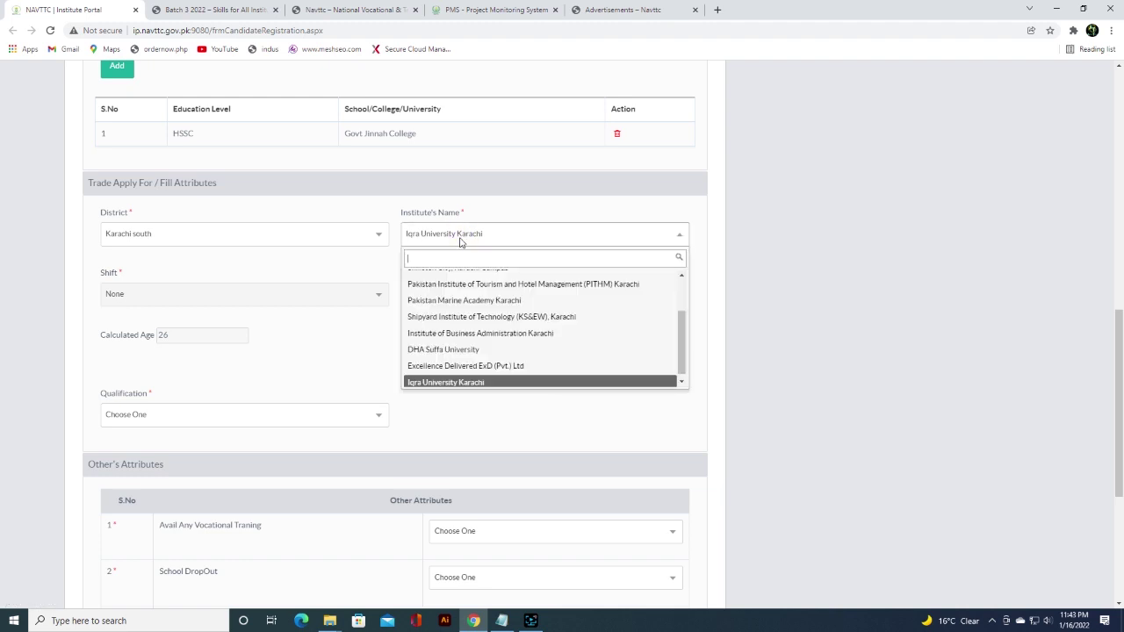
{"action": "left_click", "coordinate": [477, 338]}
{"action": "left_click", "coordinate": [459, 298]}
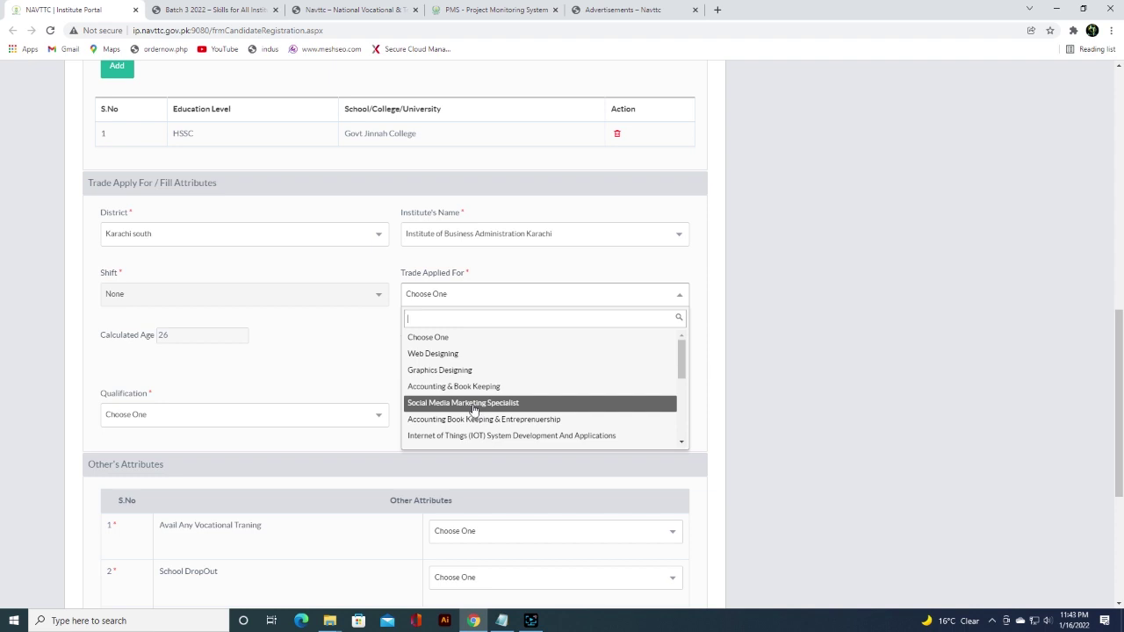
{"action": "scroll", "coordinate": [473, 409], "scroll_direction": "down", "scroll_amount": 2}
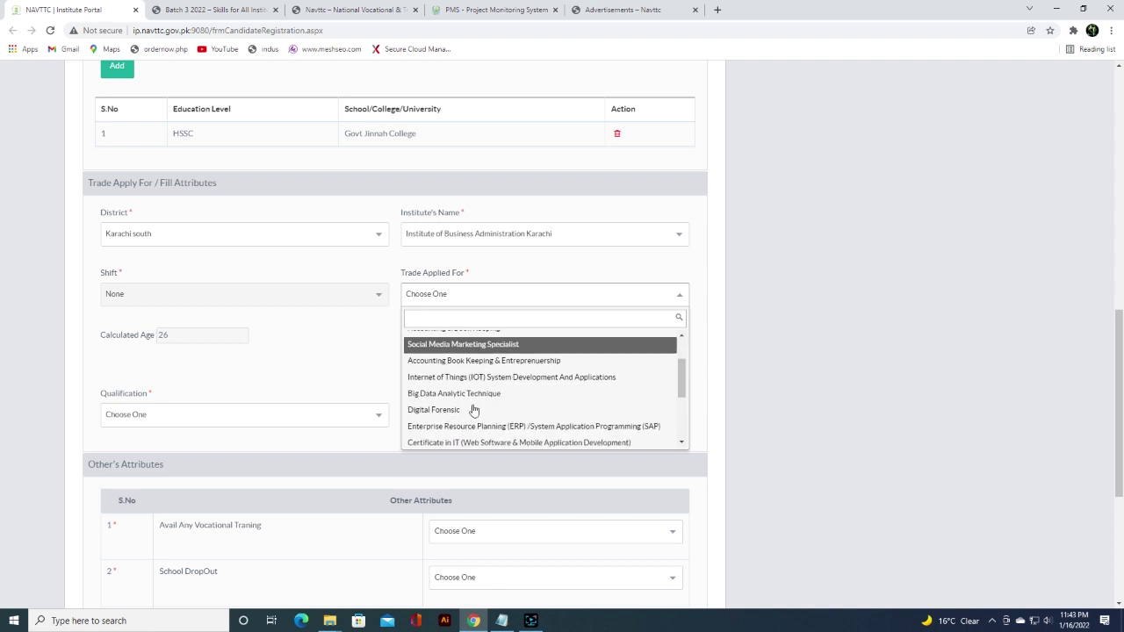
{"action": "scroll", "coordinate": [474, 409], "scroll_direction": "down", "scroll_amount": 6}
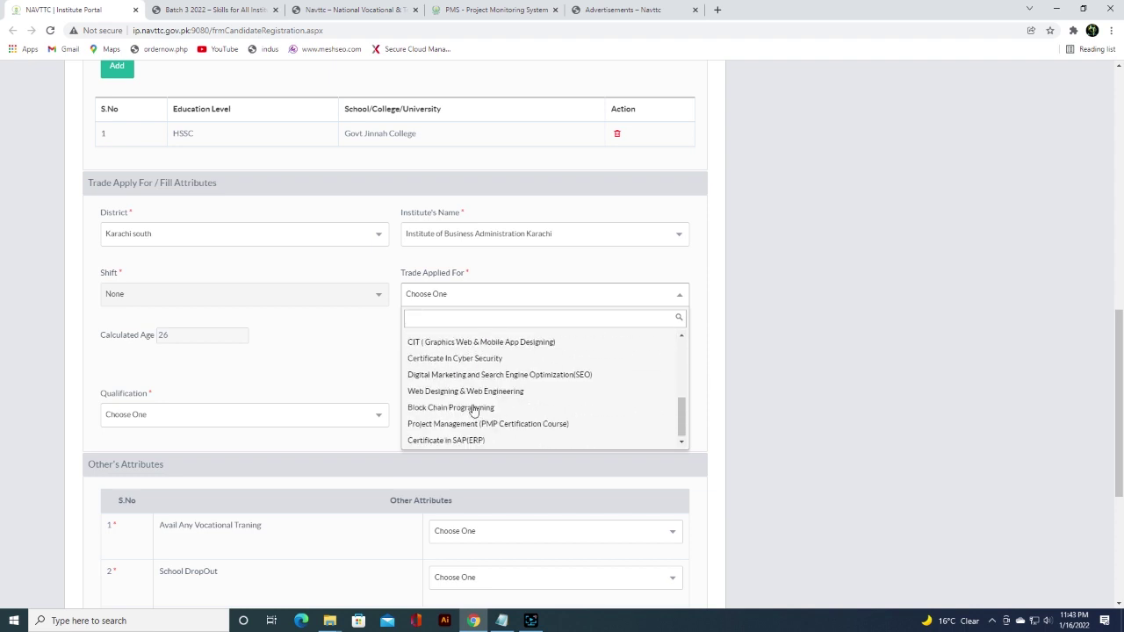
{"action": "left_click", "coordinate": [510, 378]}
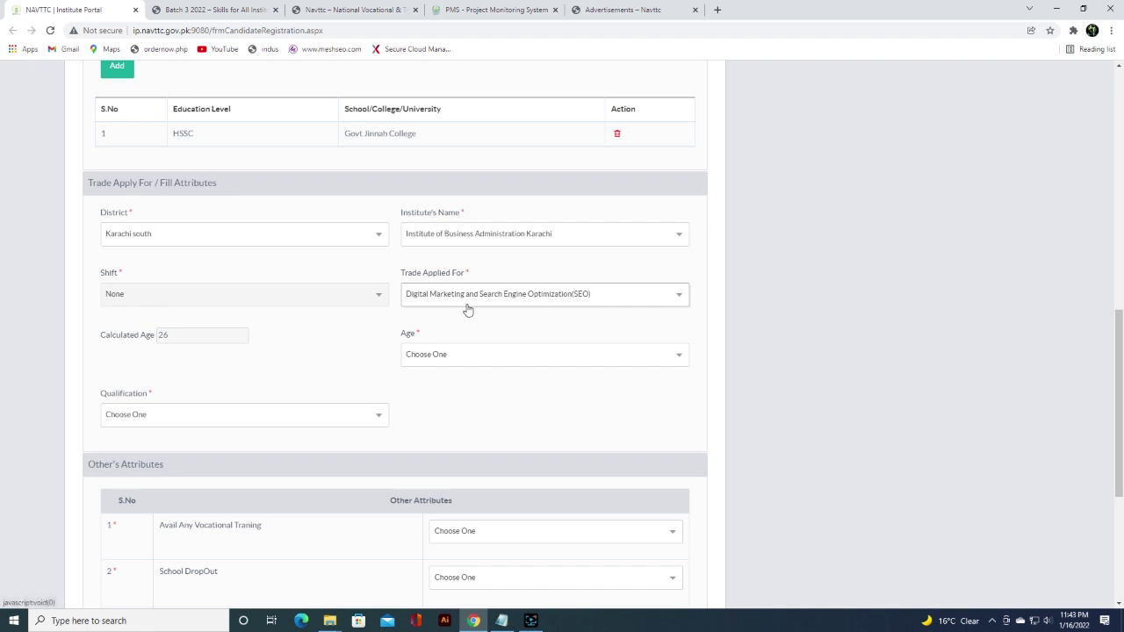
- Set the age range to 18-30 and the qualification to Relevant to applied trade
{"action": "left_click", "coordinate": [457, 356]}
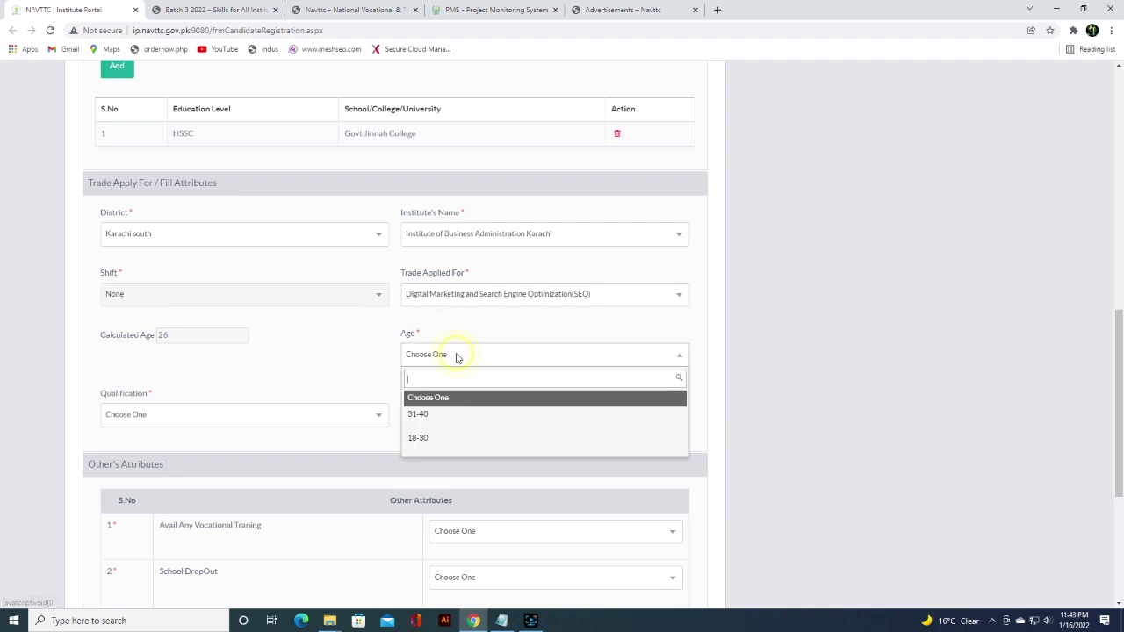
{"action": "left_click", "coordinate": [420, 437]}
{"action": "left_click", "coordinate": [307, 418]}
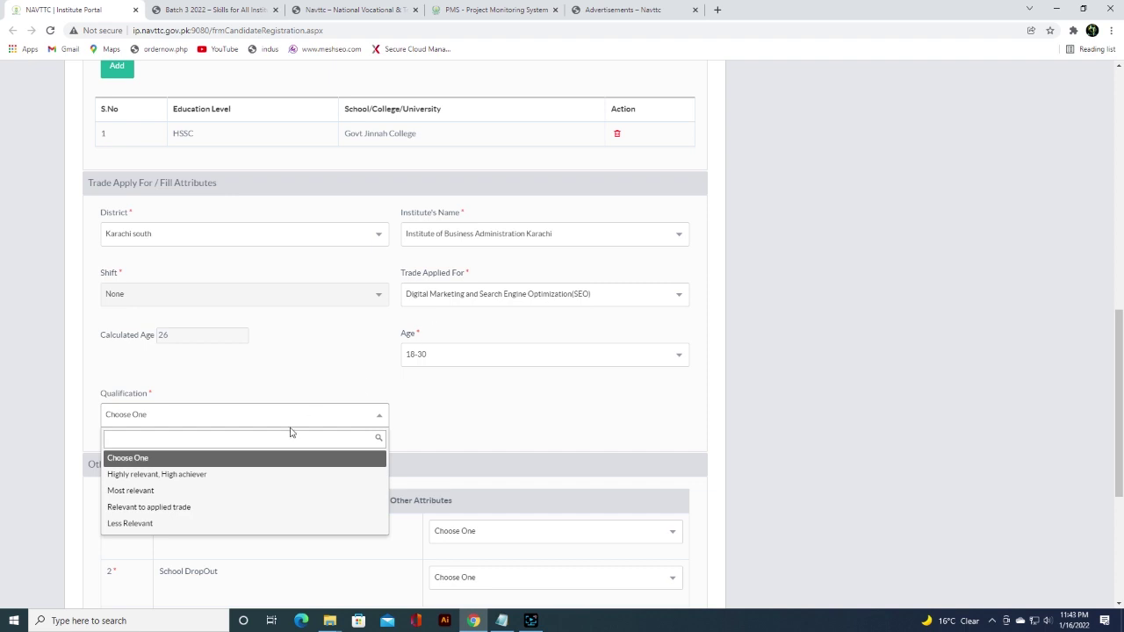
{"action": "left_click", "coordinate": [151, 513]}
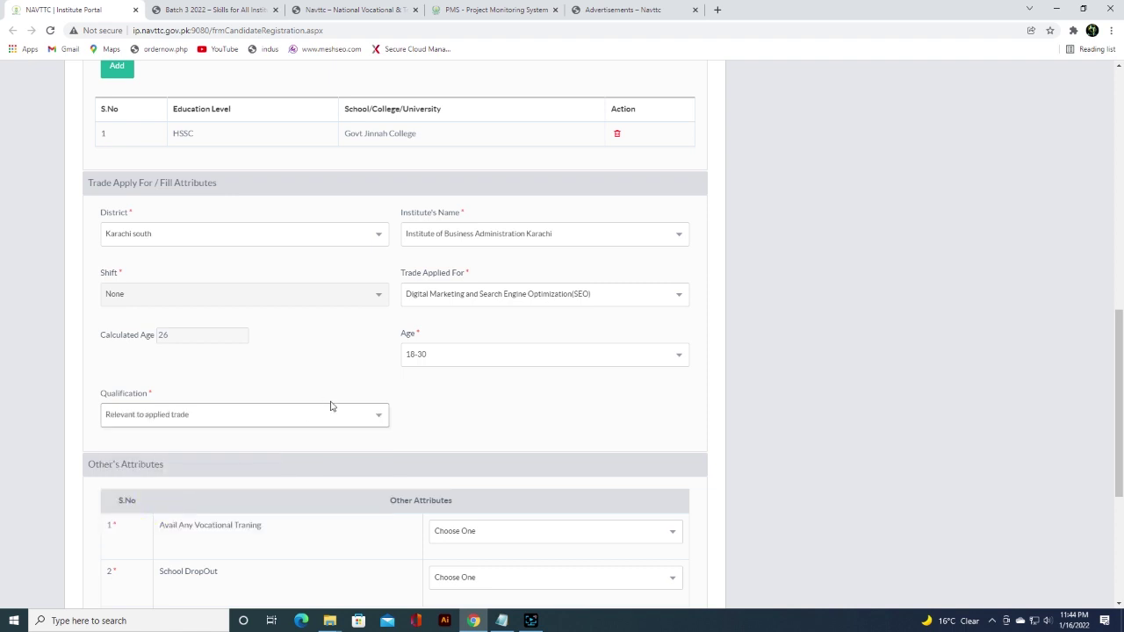
- Set both Avail Any Vocational Traning and School DropOut to 02, and mark None for the third attribute
{"action": "scroll", "coordinate": [328, 404], "scroll_direction": "down", "scroll_amount": 2}
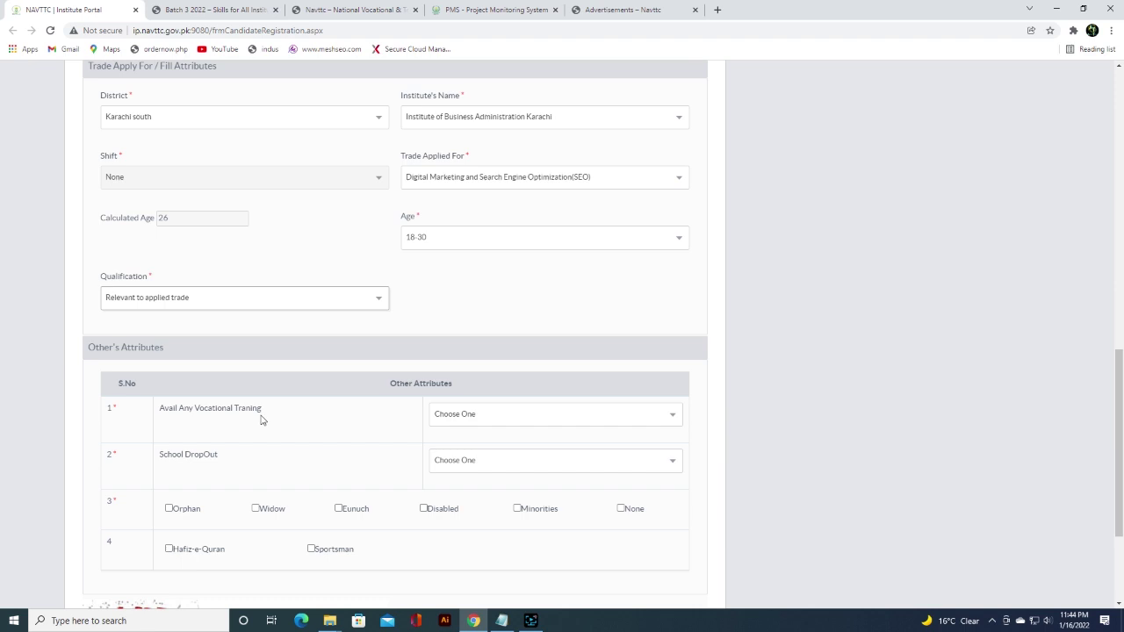
{"action": "left_click", "coordinate": [434, 419]}
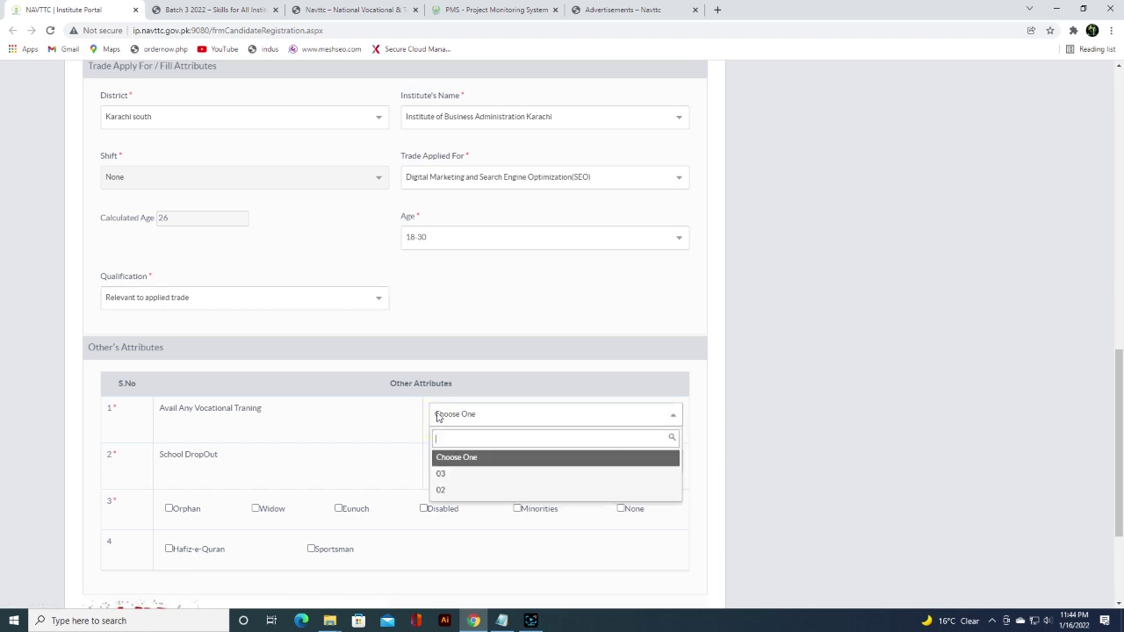
{"action": "left_click", "coordinate": [446, 493]}
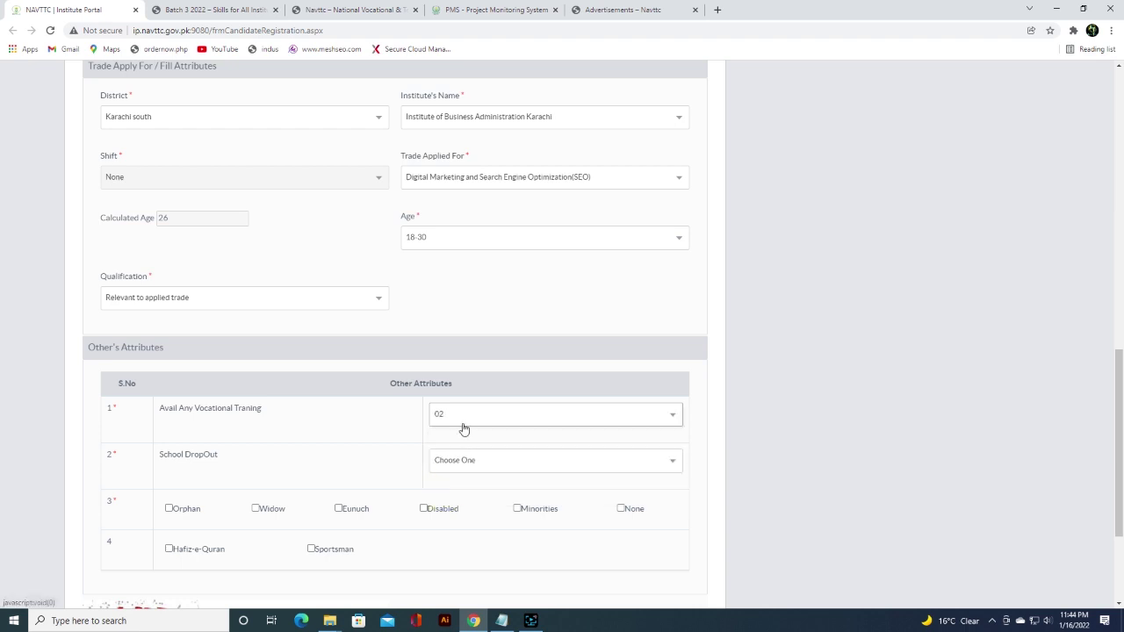
{"action": "left_click", "coordinate": [462, 425]}
{"action": "left_click", "coordinate": [444, 492]}
{"action": "left_click", "coordinate": [475, 466]}
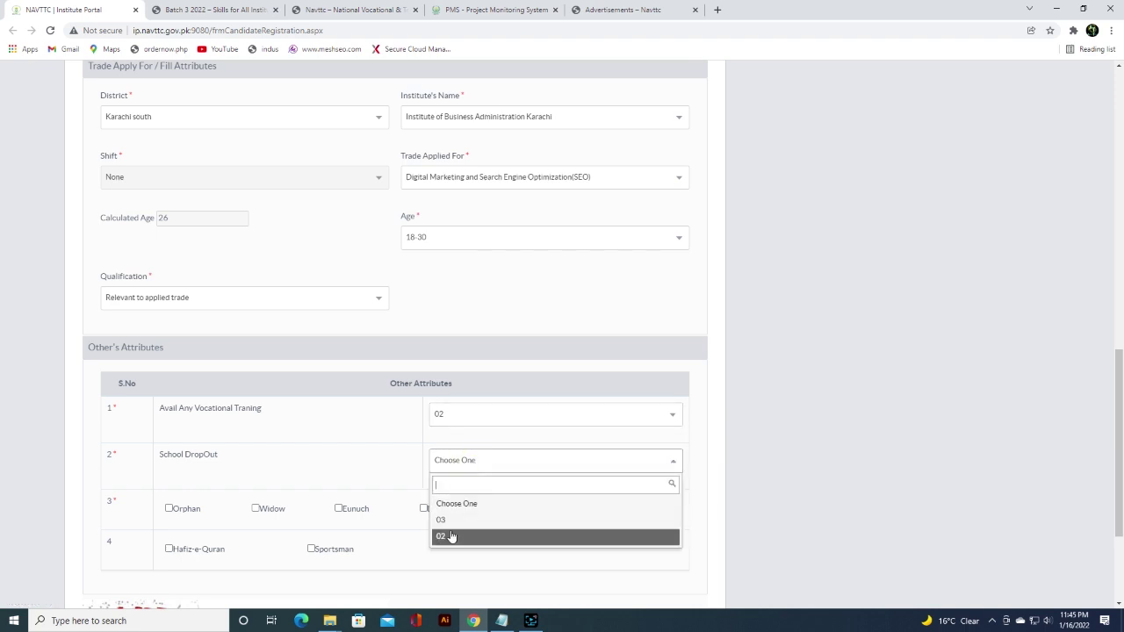
{"action": "left_click", "coordinate": [450, 537]}
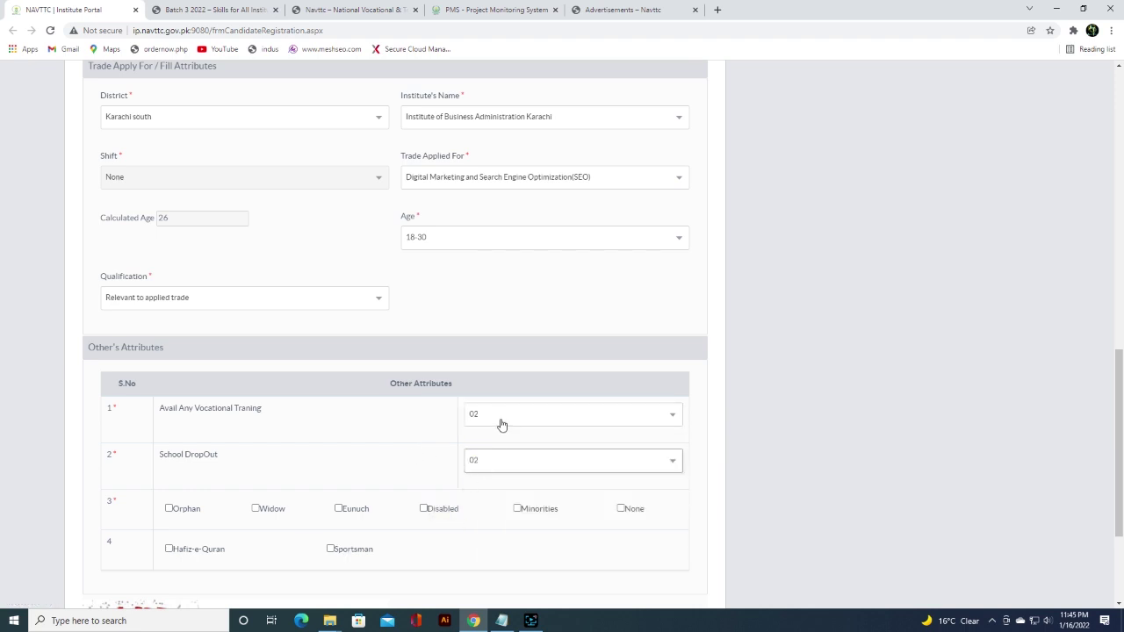
{"action": "left_click", "coordinate": [501, 425]}
{"action": "left_click", "coordinate": [502, 425]}
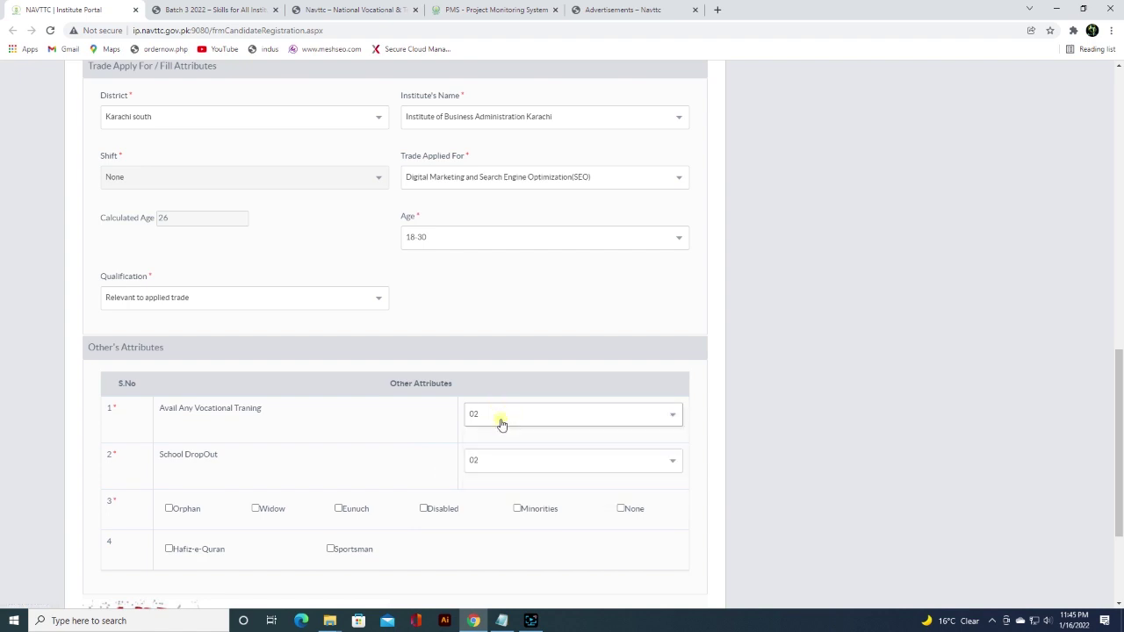
{"action": "scroll", "coordinate": [414, 439], "scroll_direction": "down", "scroll_amount": 2}
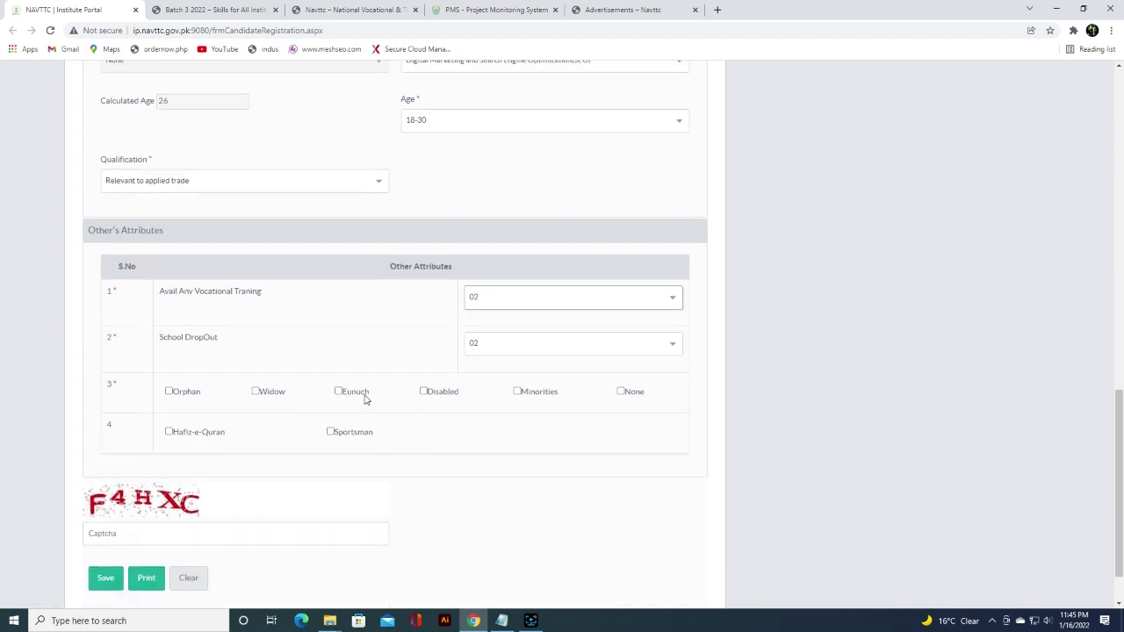
{"action": "left_click", "coordinate": [621, 392]}
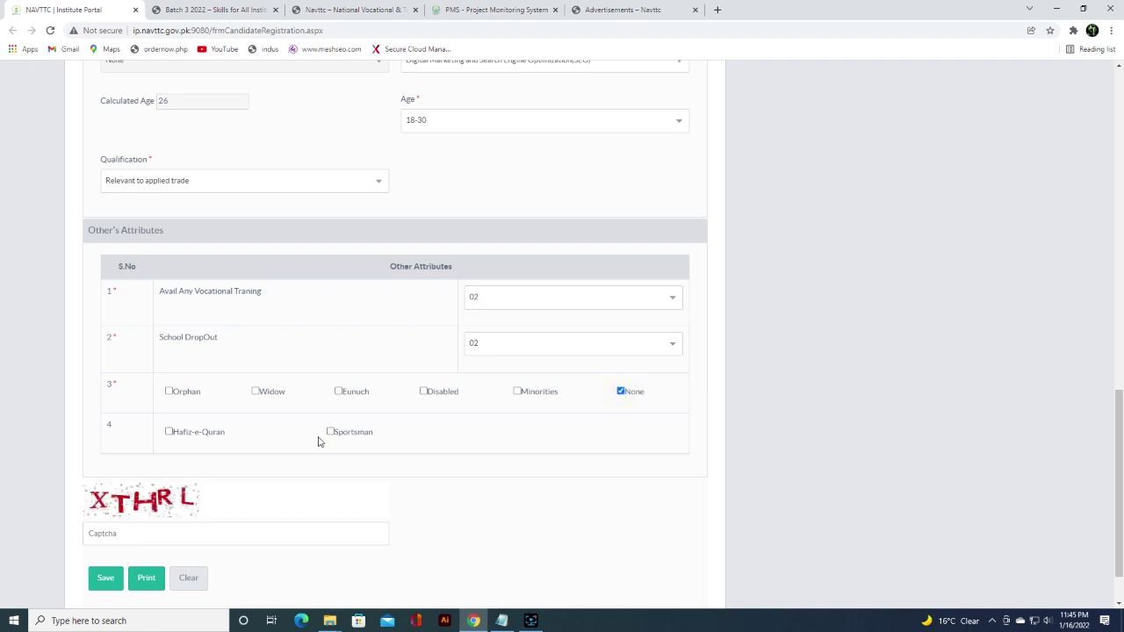
- Enter the captcha code shown below the attributes and save the application
{"action": "left_click", "coordinate": [233, 526]}
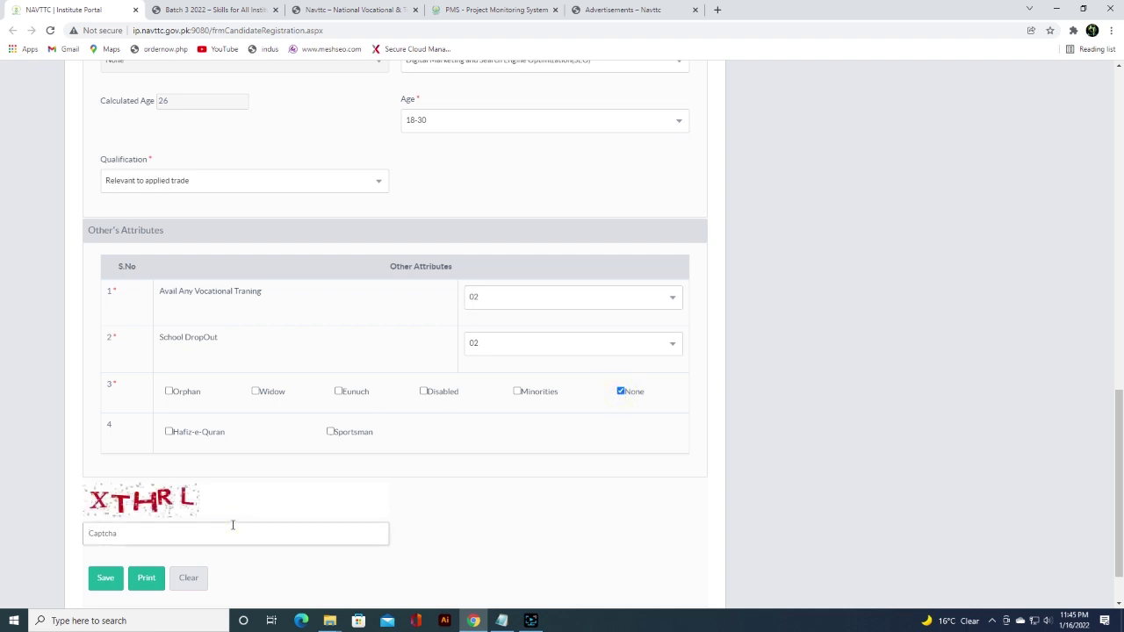
{"action": "type", "text": "XTHRL"}
{"action": "left_click", "coordinate": [104, 576]}
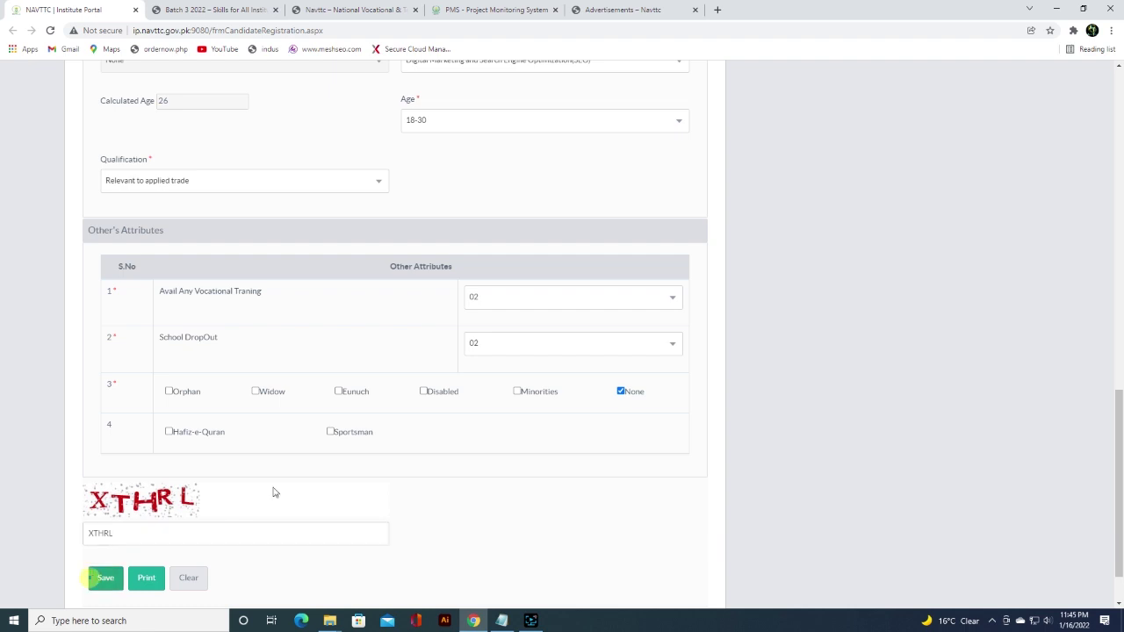
- Check the save response below the form and review the trade details and other attributes entered
{"action": "scroll", "coordinate": [142, 552], "scroll_direction": "down", "scroll_amount": 1}
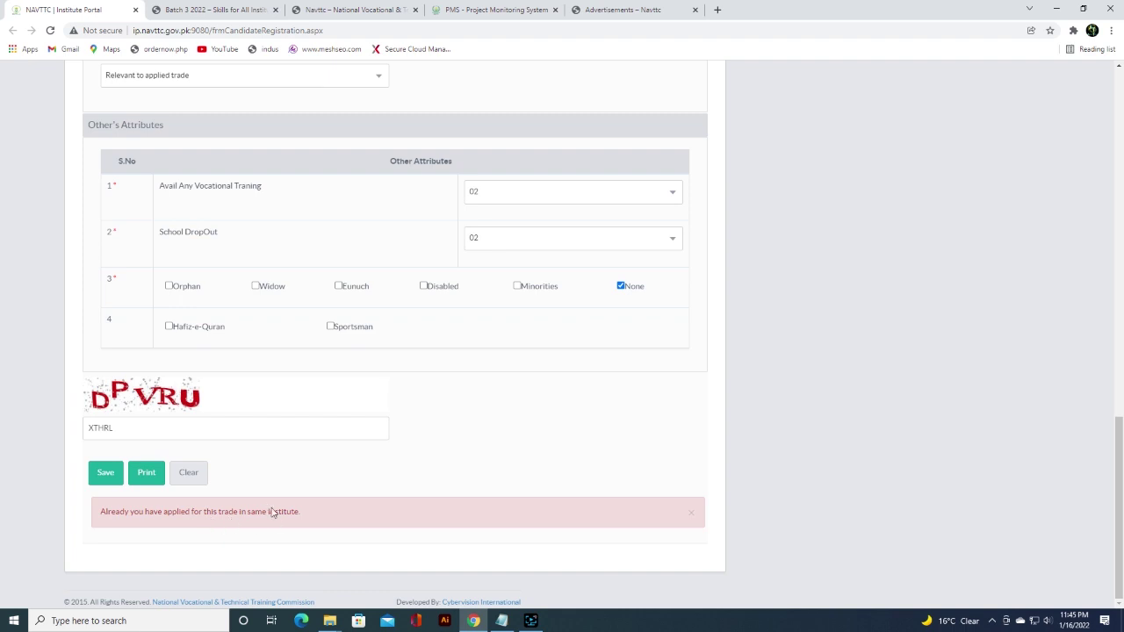
{"action": "scroll", "coordinate": [302, 503], "scroll_direction": "up", "scroll_amount": 2}
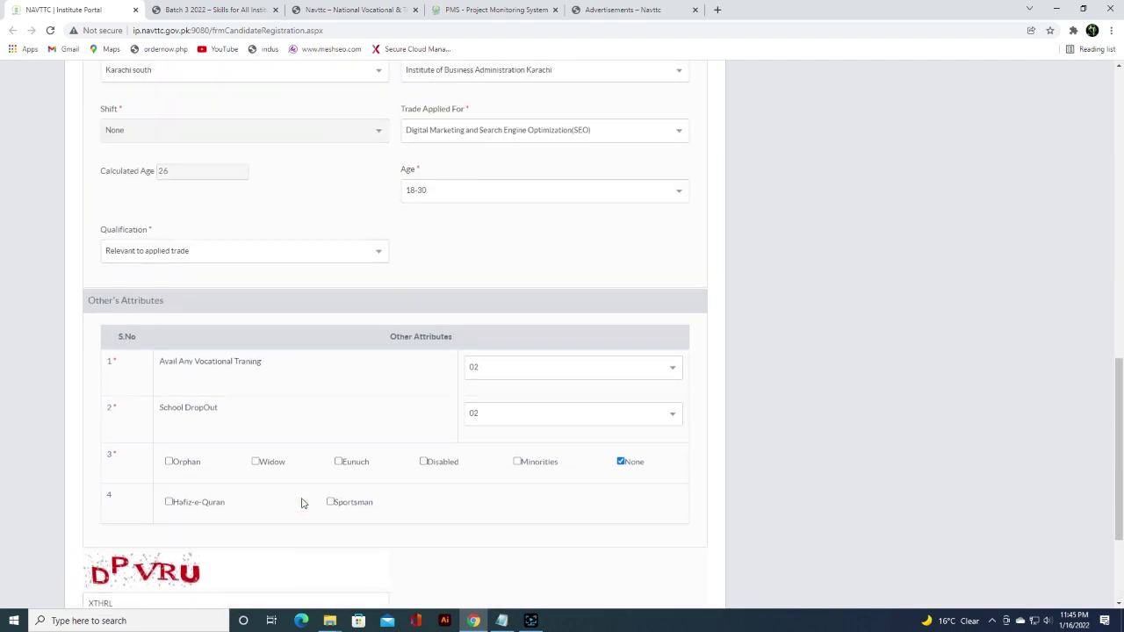
{"action": "scroll", "coordinate": [301, 501], "scroll_direction": "up", "scroll_amount": 2}
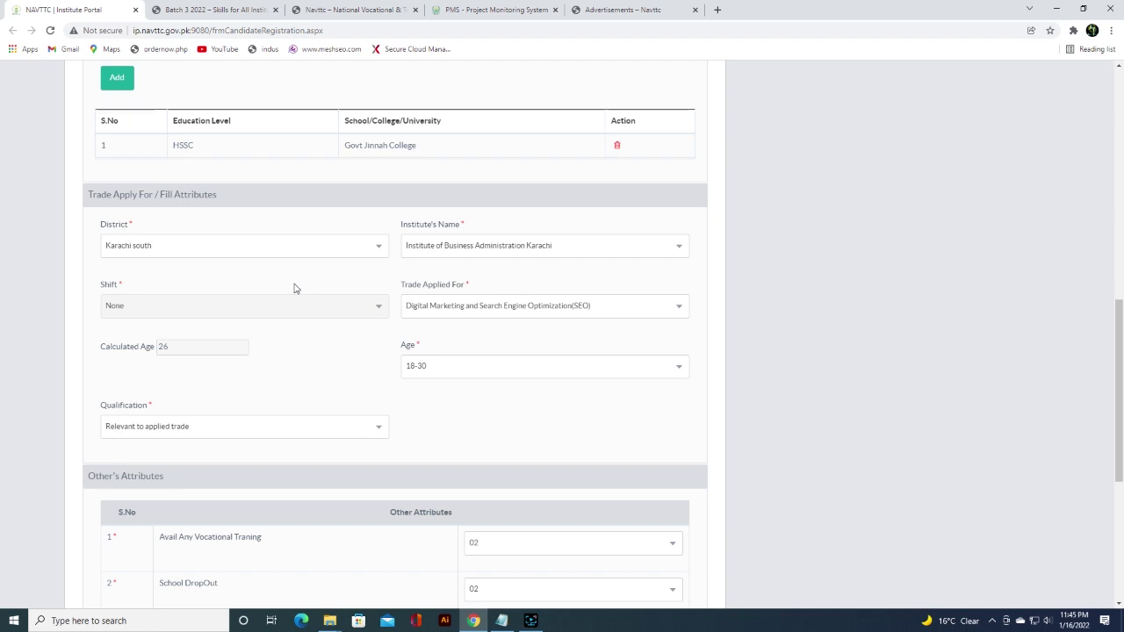
{"action": "scroll", "coordinate": [294, 288], "scroll_direction": "down", "scroll_amount": 2}
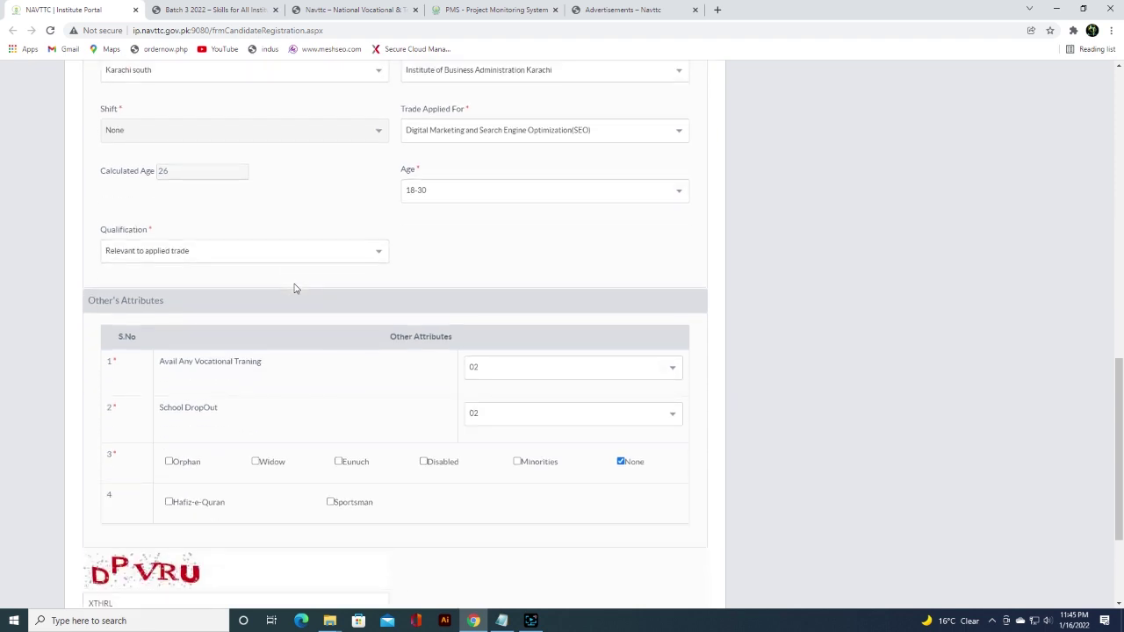
{"action": "scroll", "coordinate": [290, 294], "scroll_direction": "down", "scroll_amount": 2}
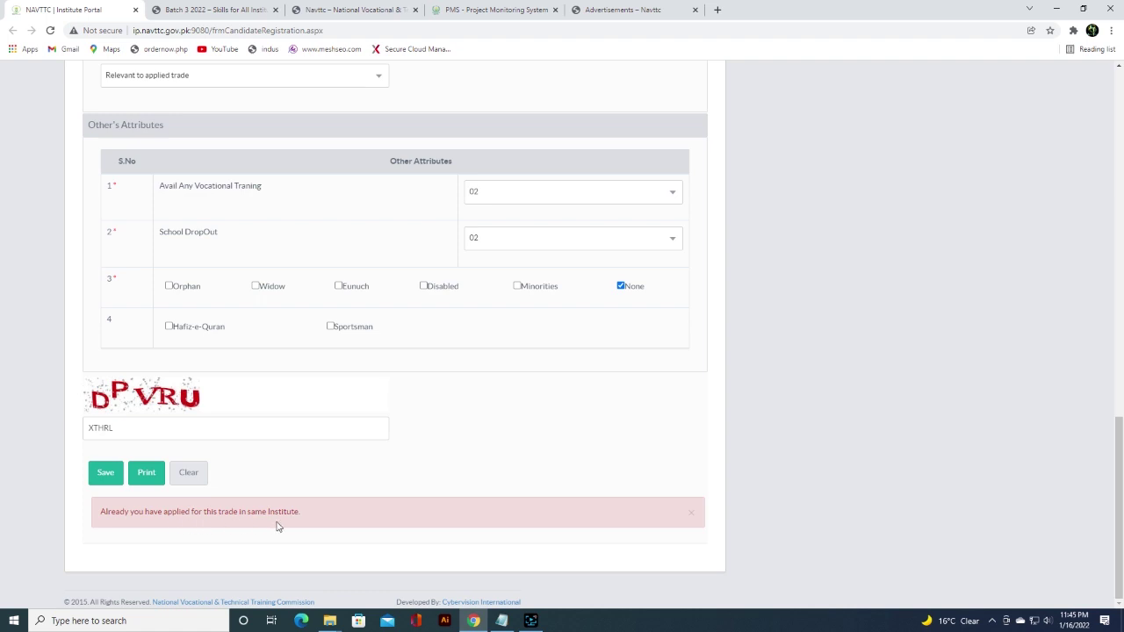
{"action": "scroll", "coordinate": [278, 526], "scroll_direction": "up", "scroll_amount": 2}
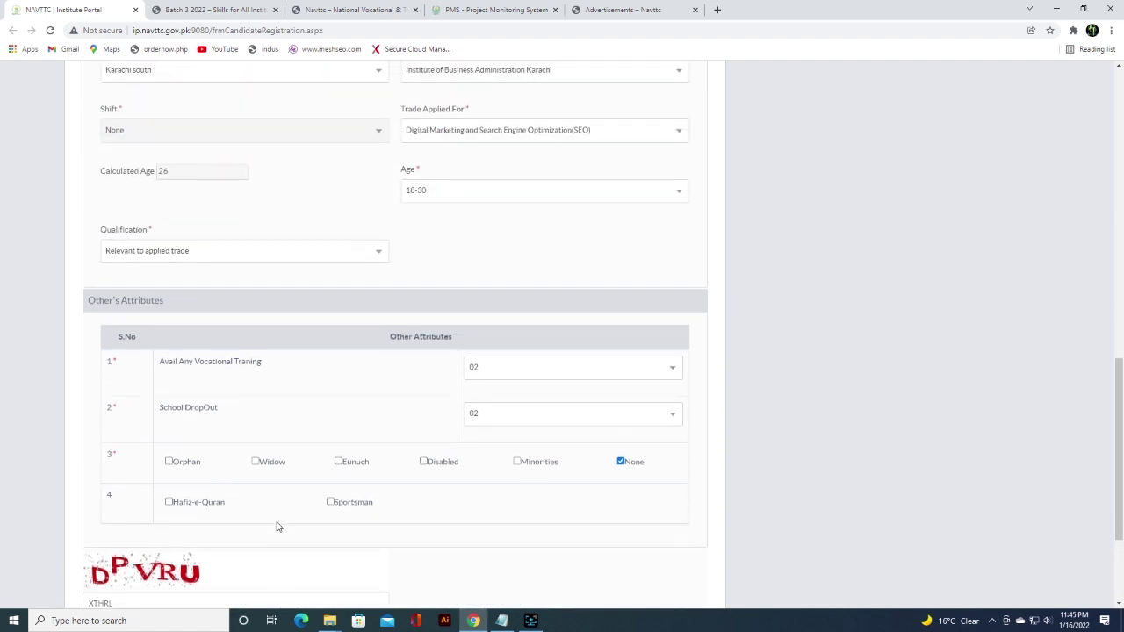
{"action": "scroll", "coordinate": [278, 526], "scroll_direction": "down", "scroll_amount": 2}
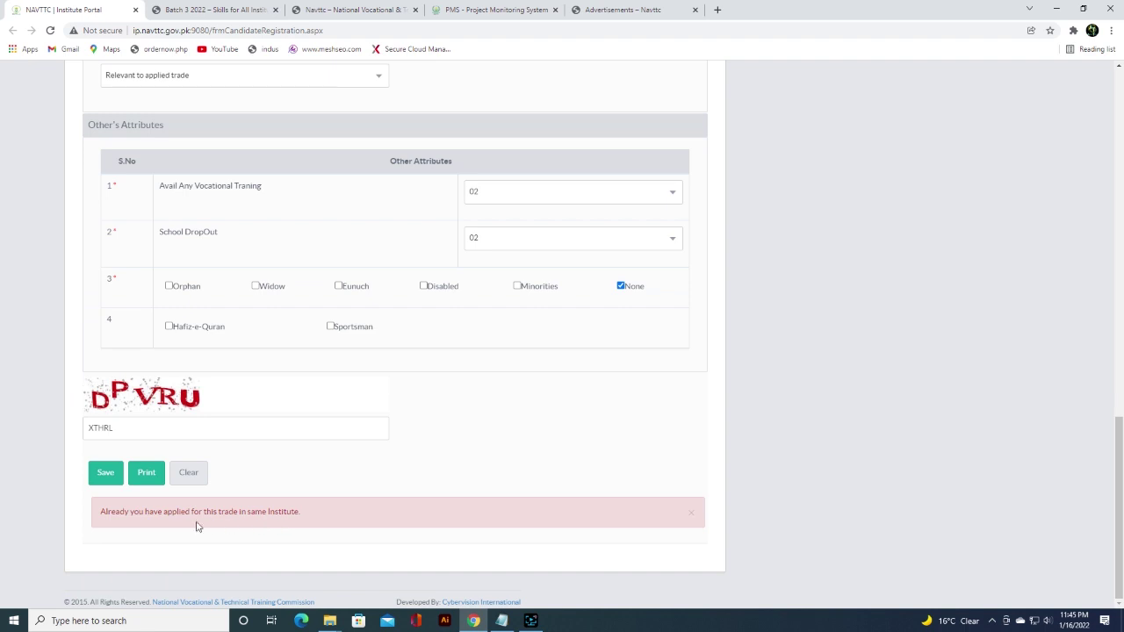
- Change the trade applied for to Social Media Marketing Specialist
{"action": "scroll", "coordinate": [374, 410], "scroll_direction": "up", "scroll_amount": 3}
{"action": "left_click", "coordinate": [490, 253]}
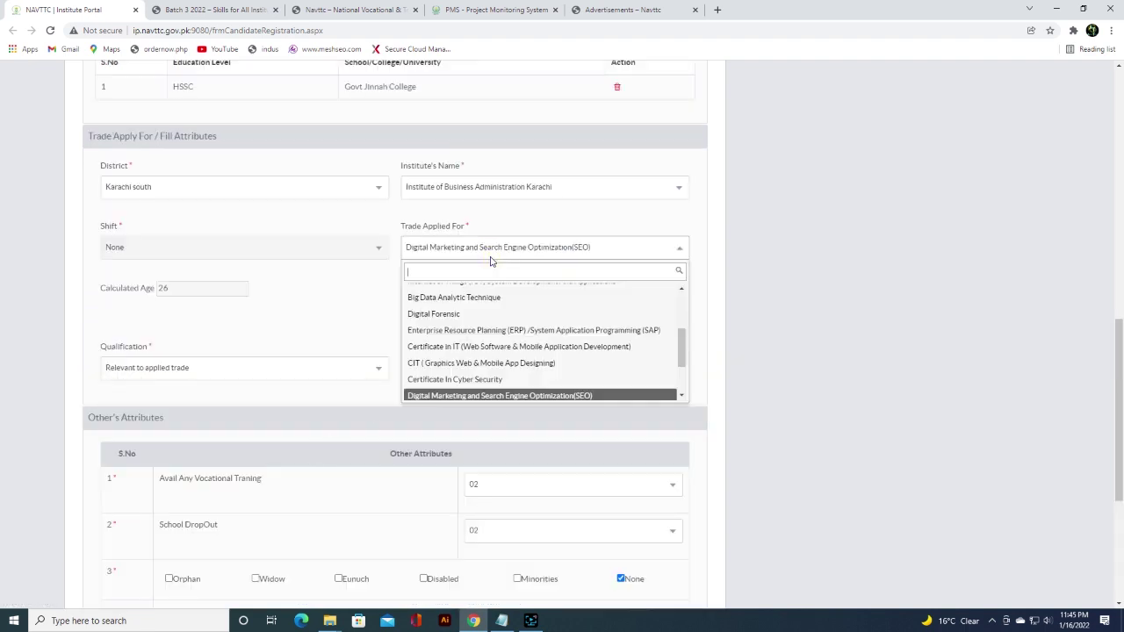
{"action": "scroll", "coordinate": [486, 325], "scroll_direction": "up", "scroll_amount": 5}
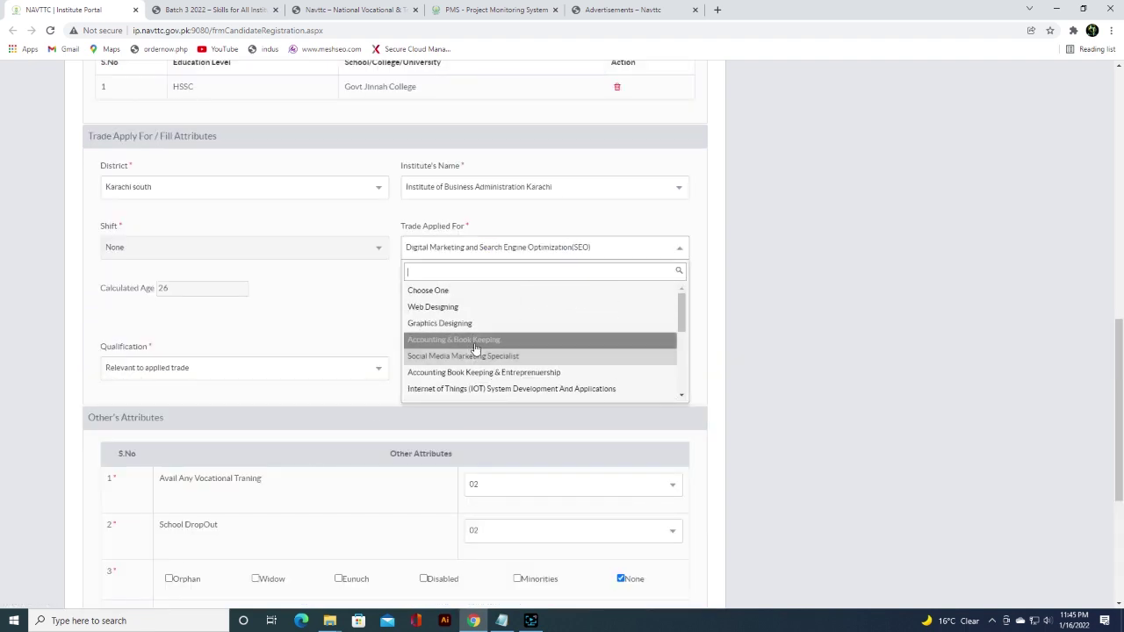
{"action": "left_click", "coordinate": [467, 360]}
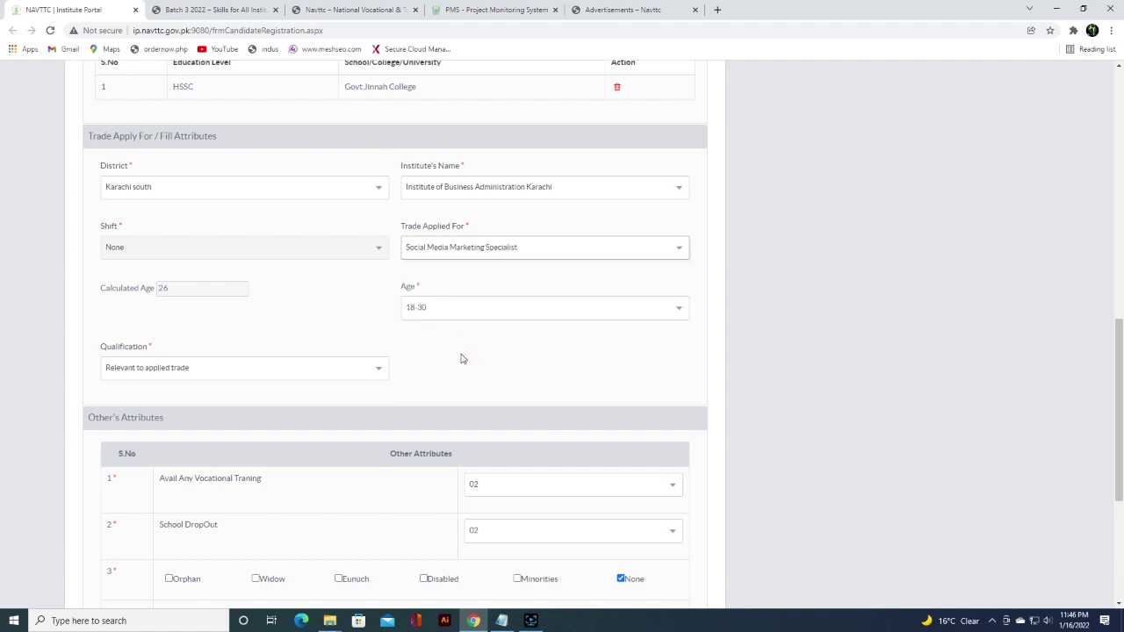
- Replace the old captcha entry with the code now shown below the attributes and save the application
{"action": "scroll", "coordinate": [463, 358], "scroll_direction": "down", "scroll_amount": 3}
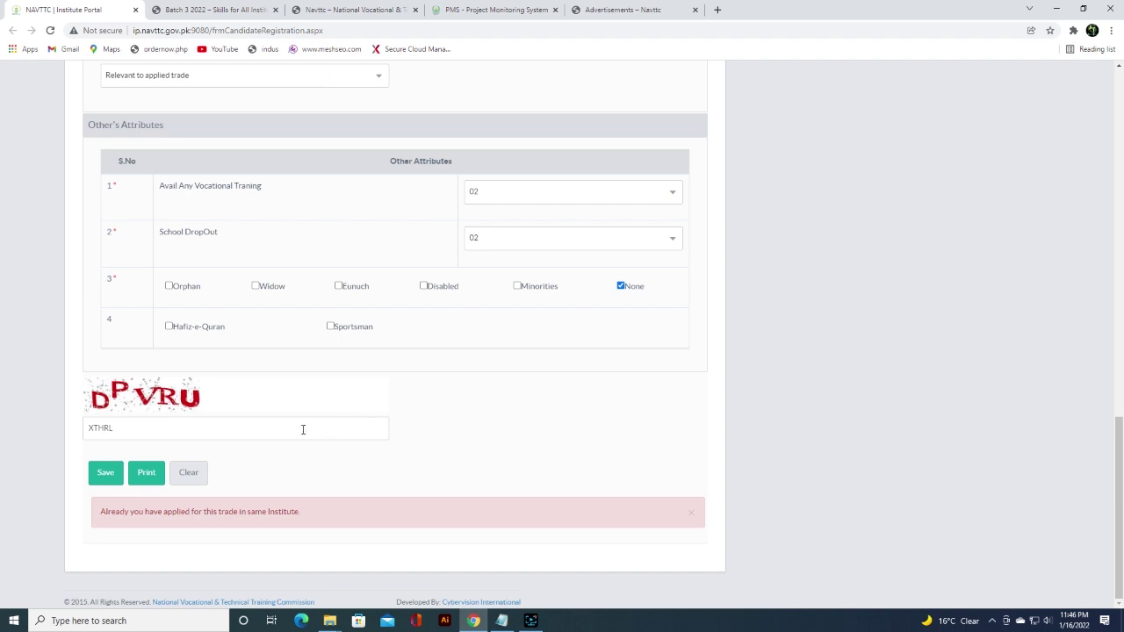
{"action": "left_click", "coordinate": [270, 435]}
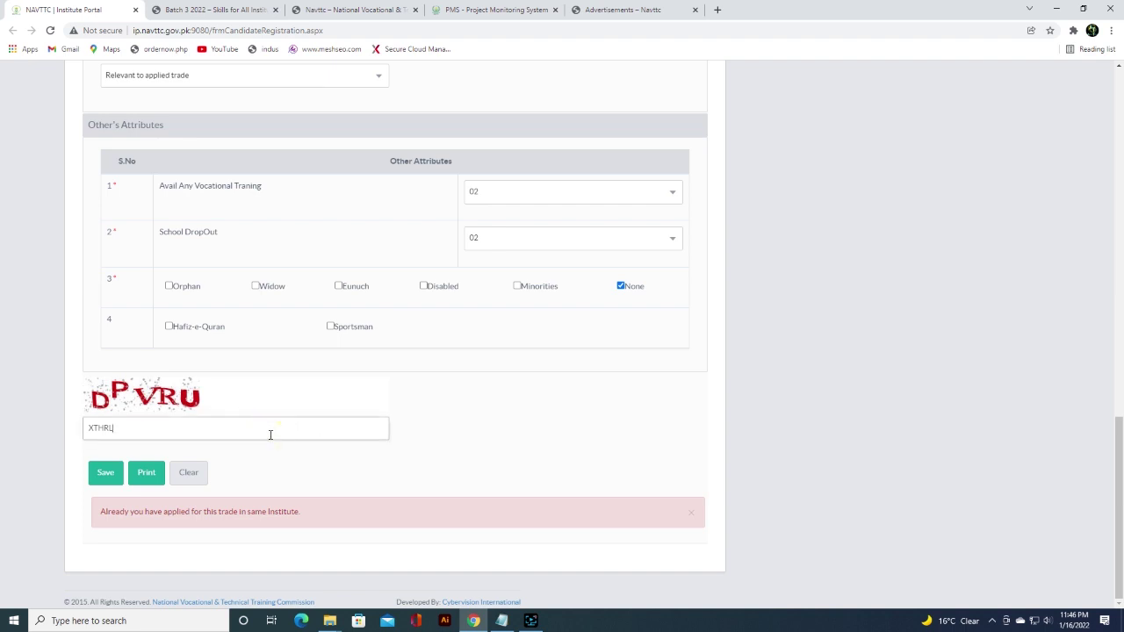
{"action": "key", "text": "BackSpace"}
{"action": "key", "text": "BackSpace"}
{"action": "key", "text": "BackSpace"}
{"action": "key", "text": "BackSpace"}
{"action": "type", "text": "D"}
{"action": "left_click", "coordinate": [107, 473]}
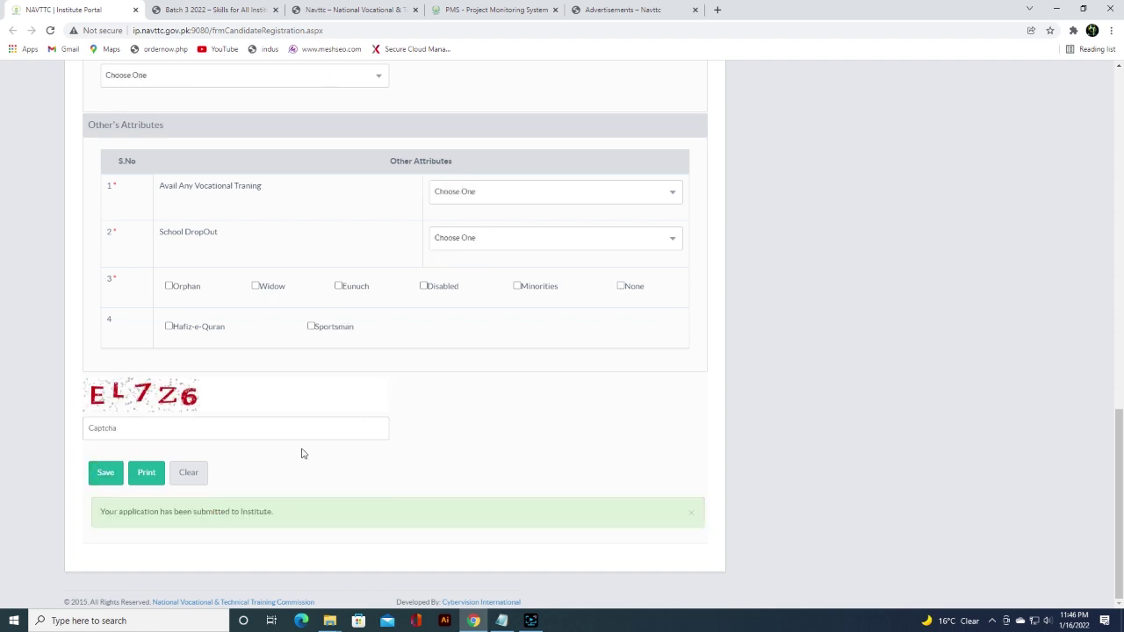
- Go back from the Batch 3 institute list to the NAVTTC home page, dismiss the popup and view the apply and download form options
{"action": "scroll", "coordinate": [351, 439], "scroll_direction": "up", "scroll_amount": 1}
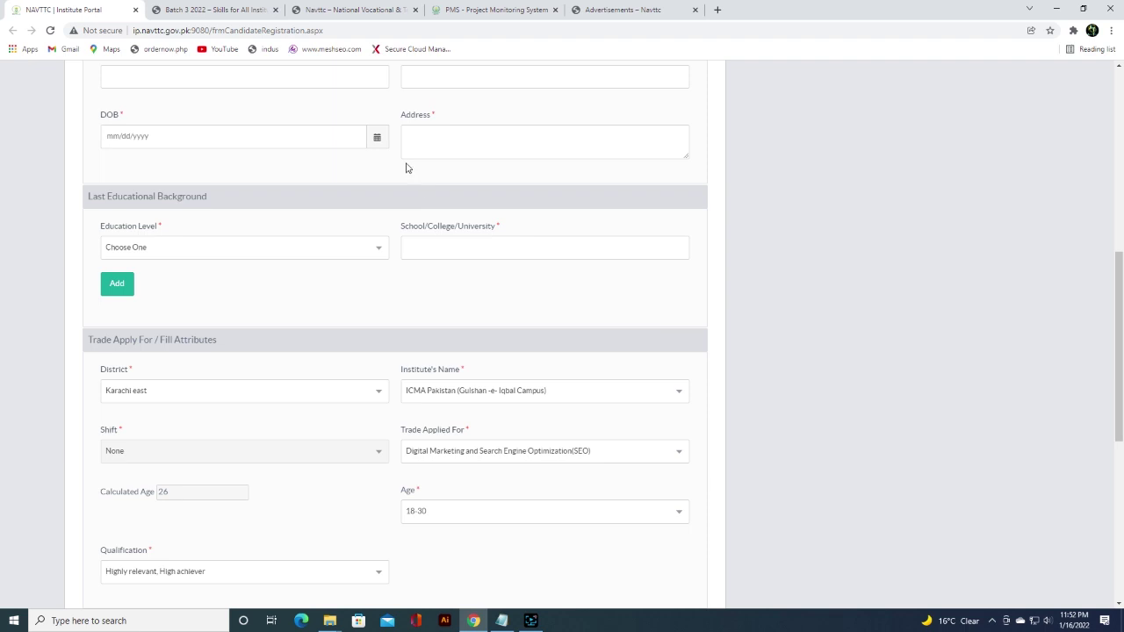
{"action": "left_click", "coordinate": [195, 13]}
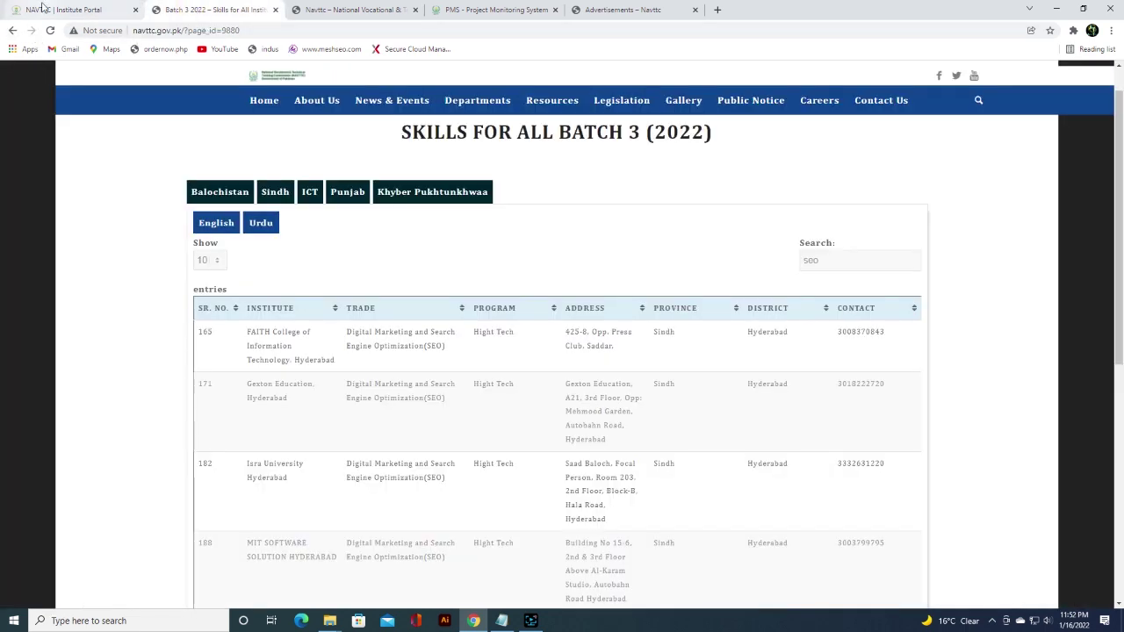
{"action": "left_click", "coordinate": [13, 30]}
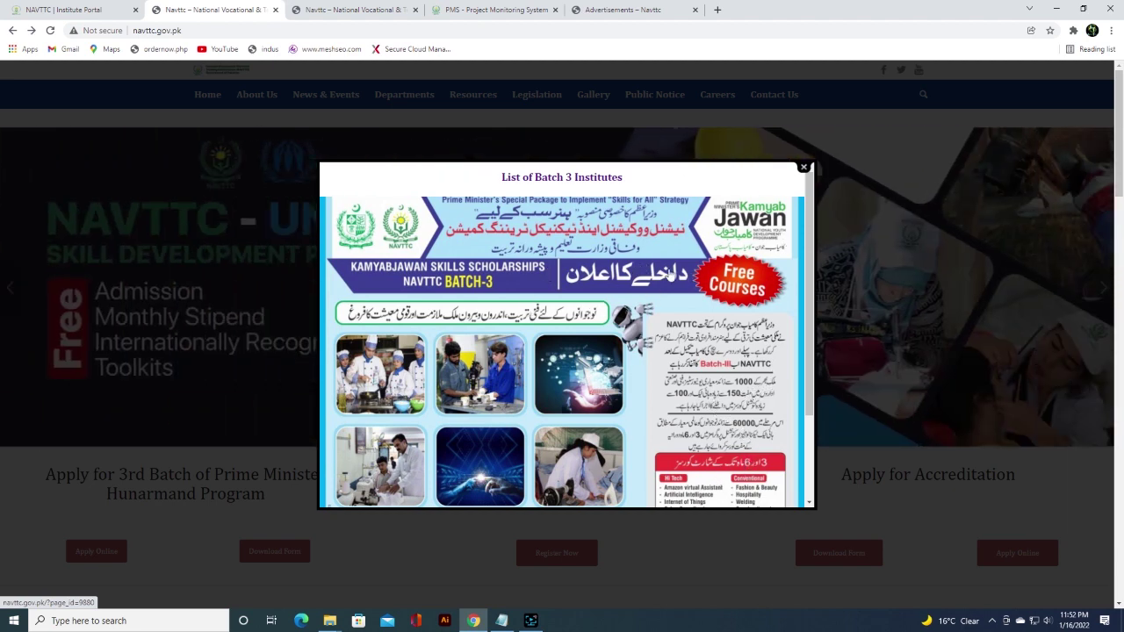
{"action": "left_click", "coordinate": [802, 171]}
{"action": "scroll", "coordinate": [321, 326], "scroll_direction": "down", "scroll_amount": 3}
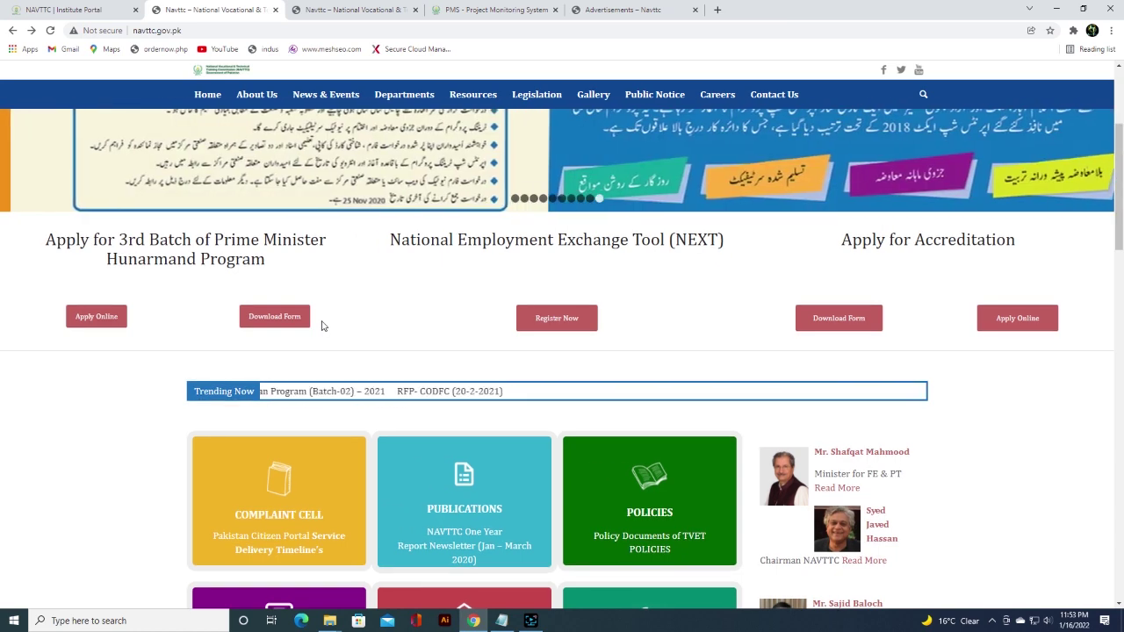
{"action": "scroll", "coordinate": [322, 325], "scroll_direction": "up", "scroll_amount": 2}
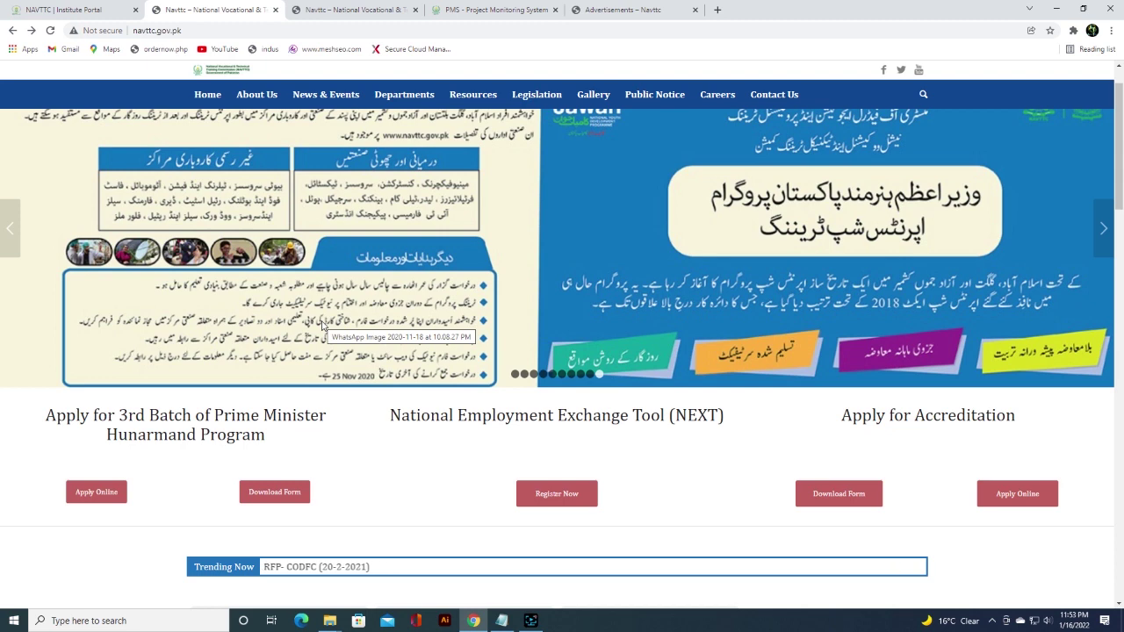